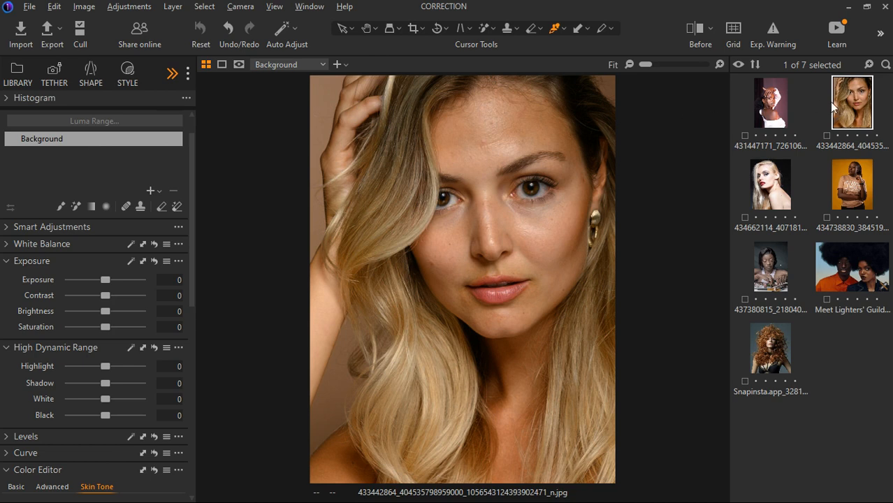
- Add a new empty adjustment layer above the background of the portrait
click(158, 190)
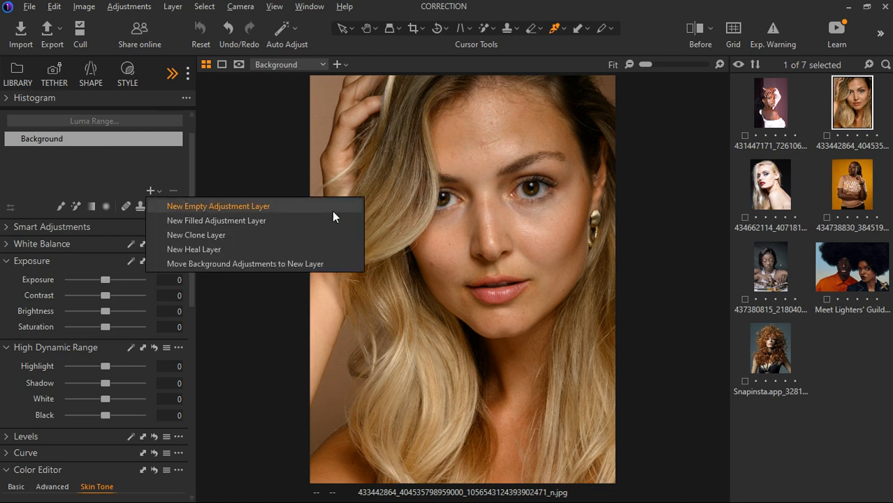
click(159, 191)
click(158, 191)
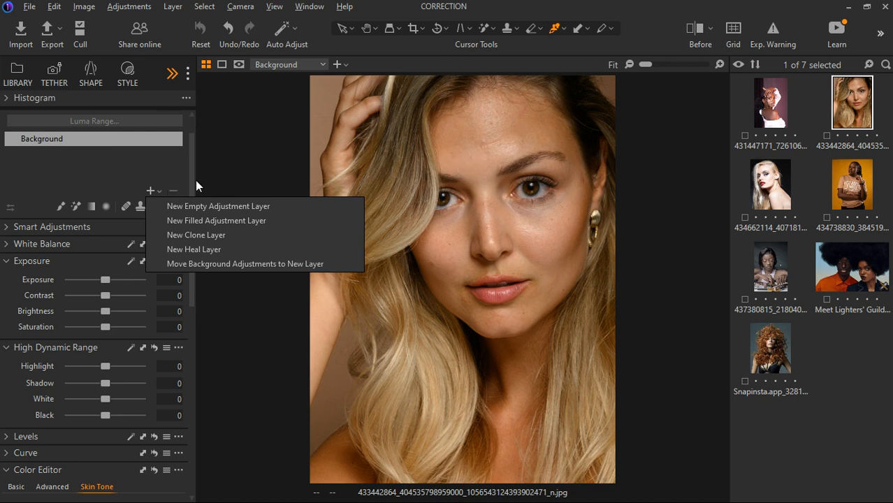
click(153, 191)
click(158, 190)
click(200, 208)
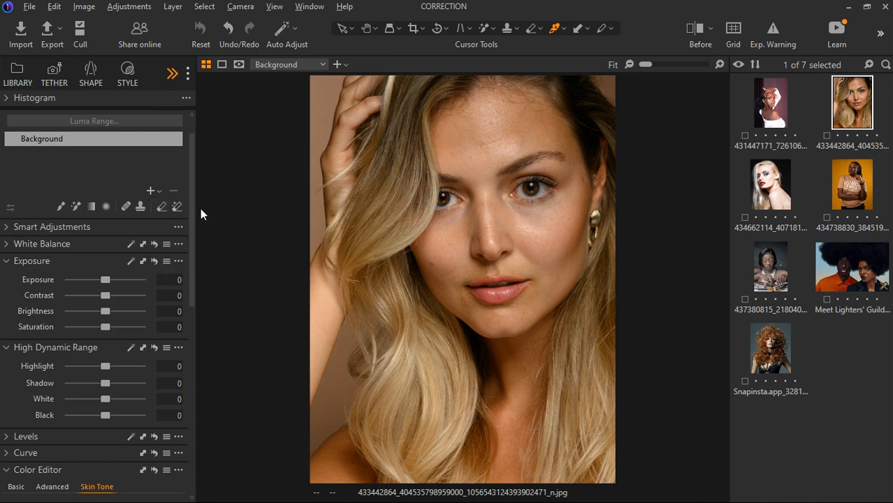
- Mask the woman's skin on the adjustment layer with the Magic Brush, sampling above the upper lip, and show the mask overlay
click(76, 207)
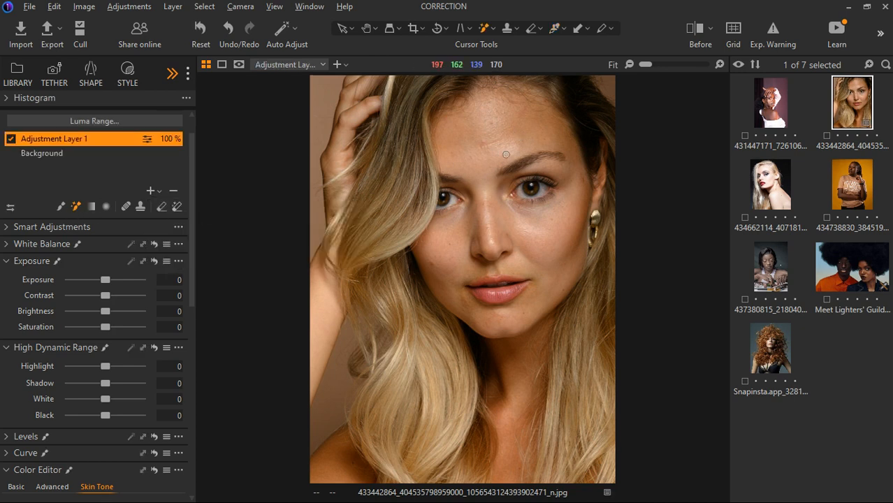
scroll(506, 154, up, 4)
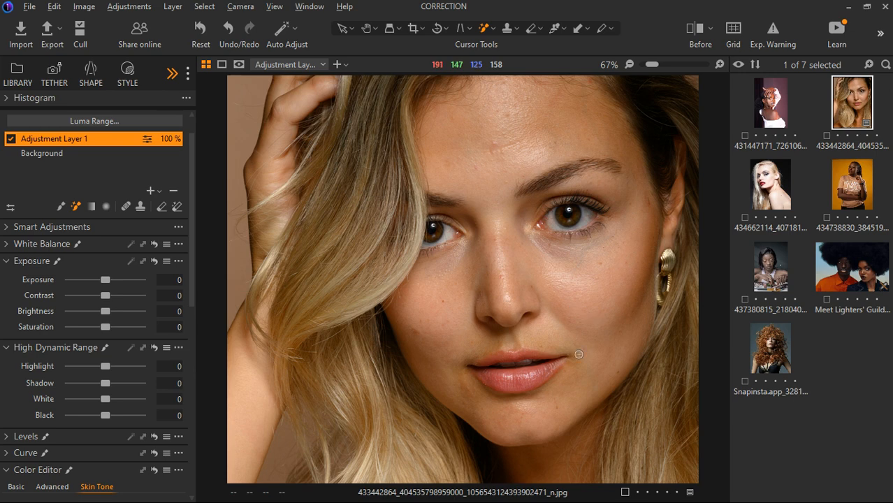
scroll(579, 354, up, 3)
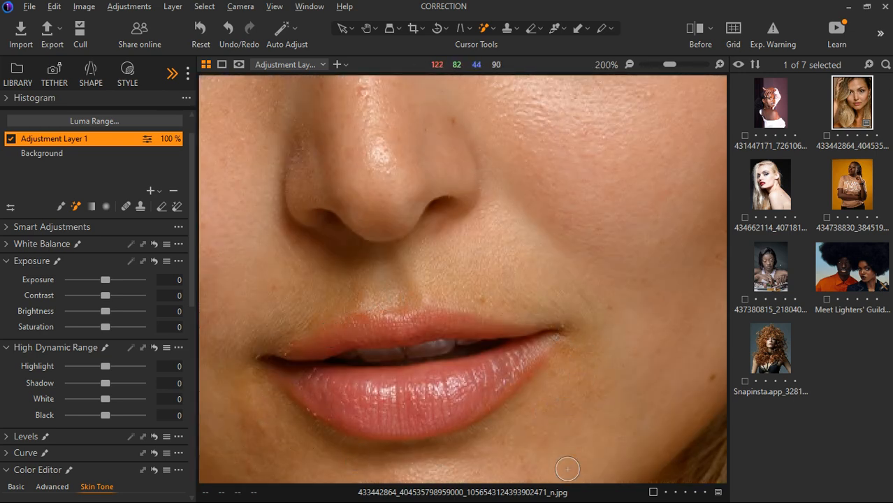
scroll(580, 181, down, 3)
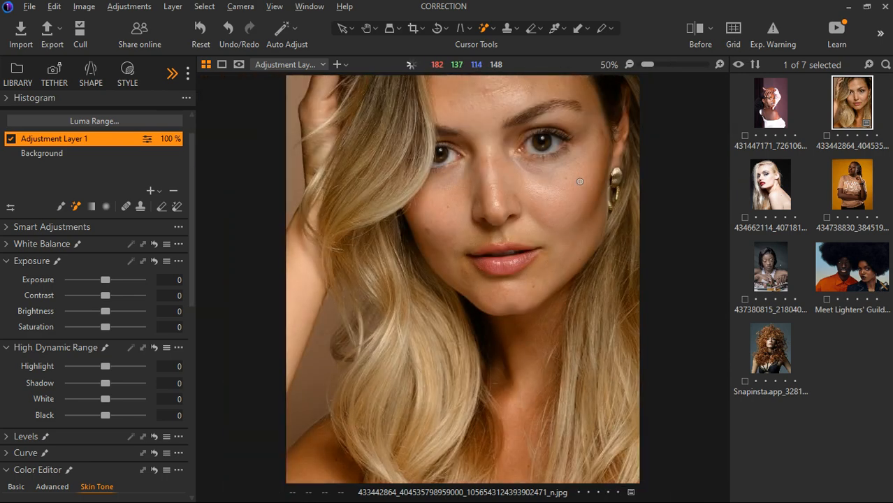
scroll(580, 182, down, 1)
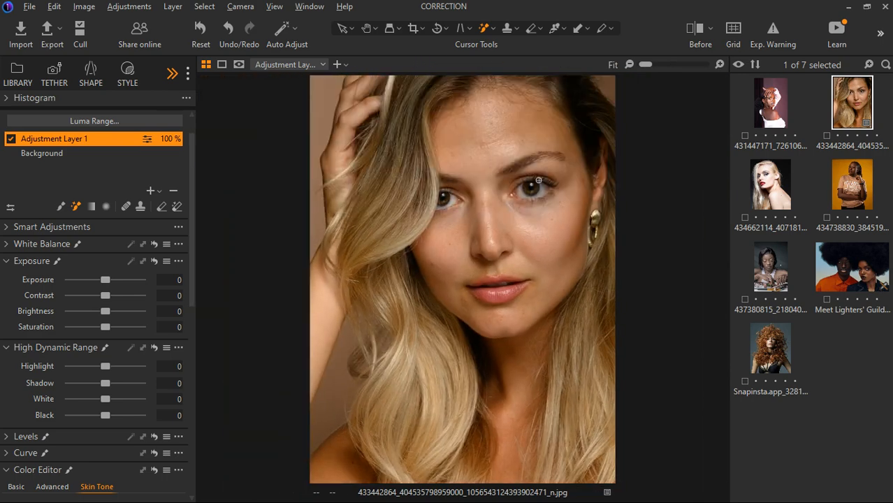
click(512, 271)
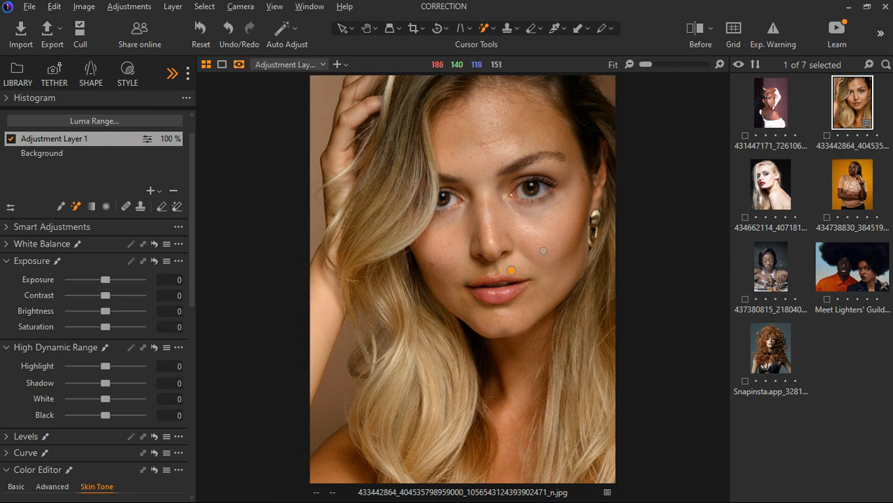
key(m)
key(m)
key(m)
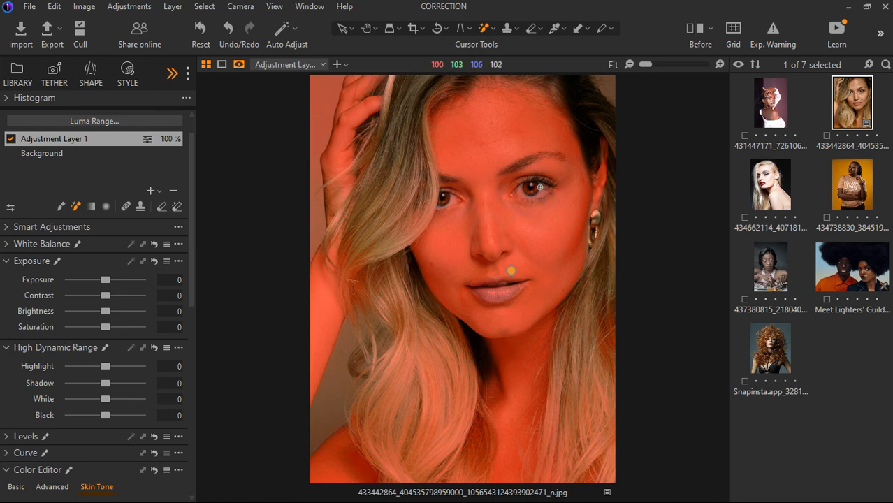
- Erase the skin mask from the eyes, lips and earring, and hide the mask overlay
key(m)
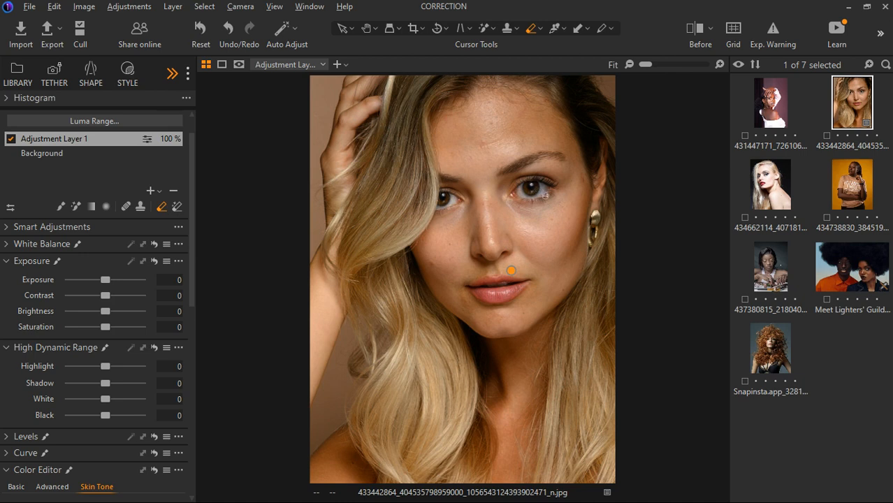
key(m)
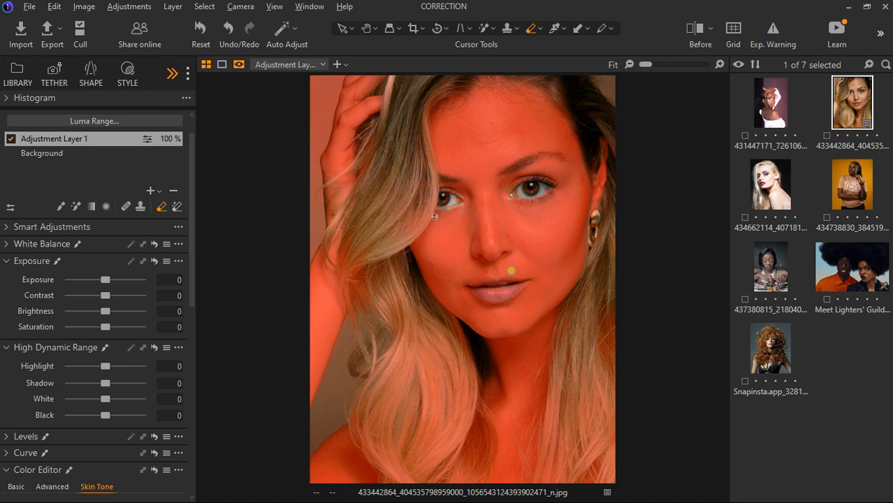
drag(435, 217, 463, 207)
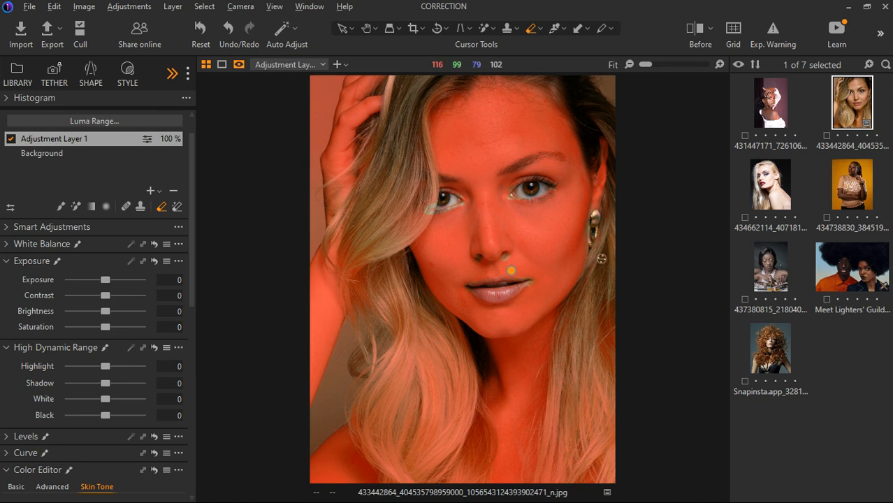
key(m)
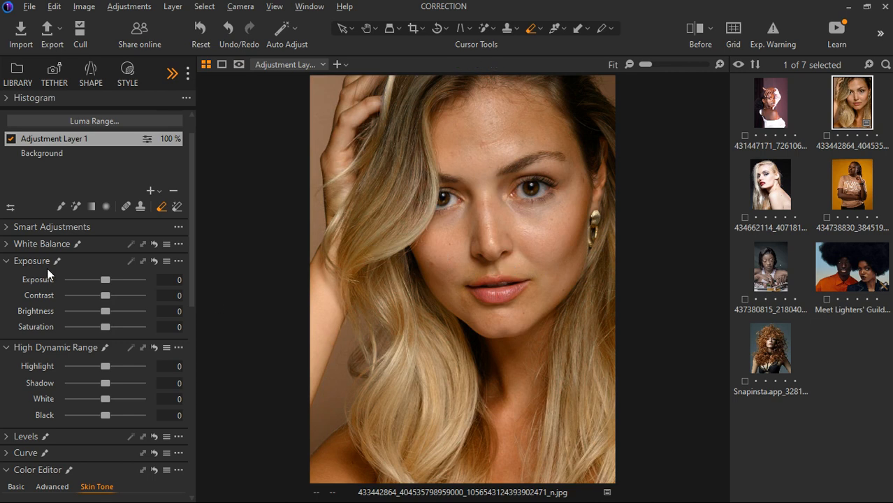
- Sample the skin tone from the woman's cheek for the Color Editor's Skin Tone adjustment
scroll(143, 244, down, 5)
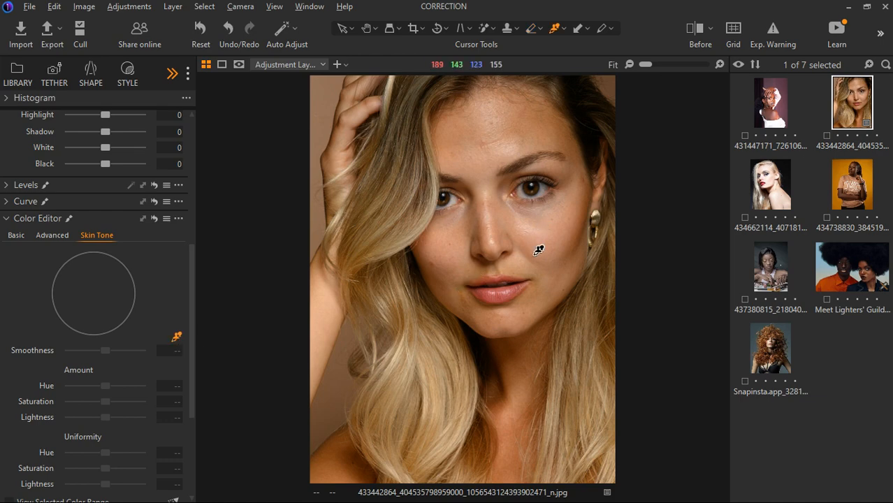
scroll(538, 250, up, 3)
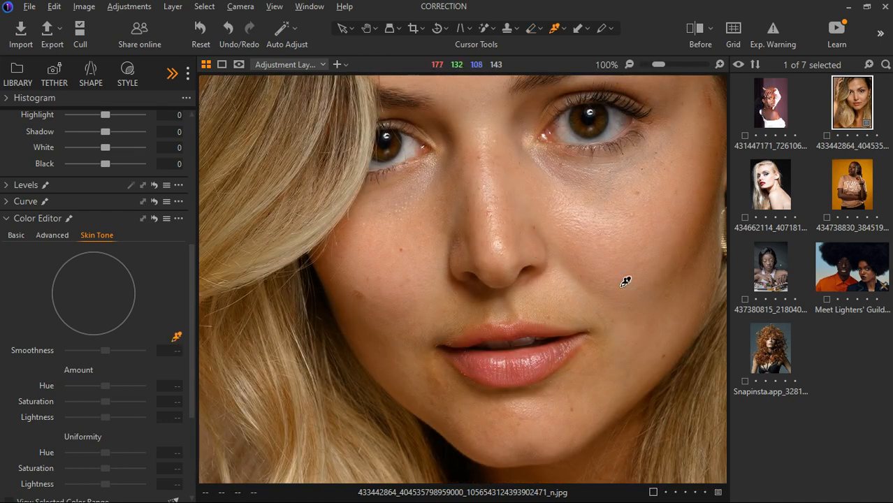
scroll(667, 282, up, 1)
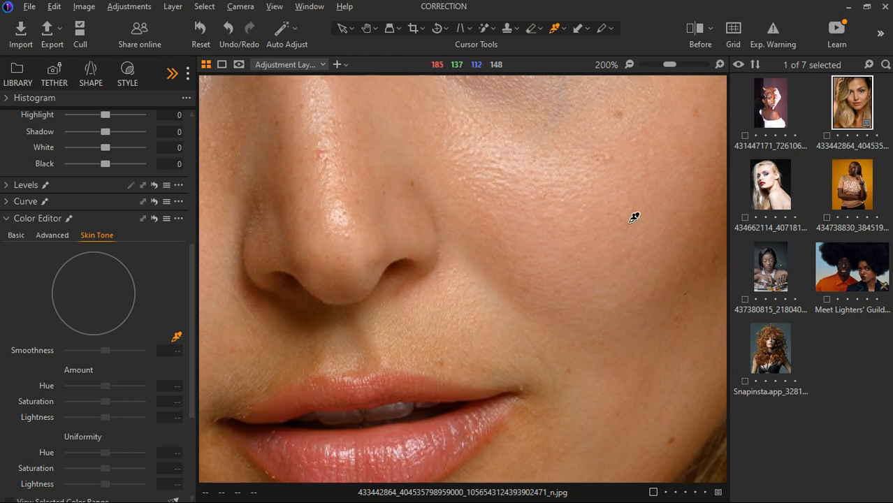
click(535, 235)
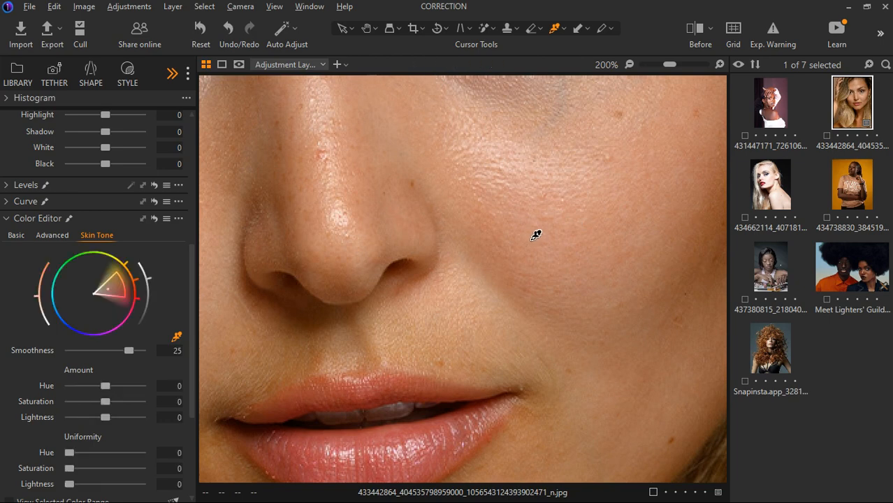
key(ctrl+0)
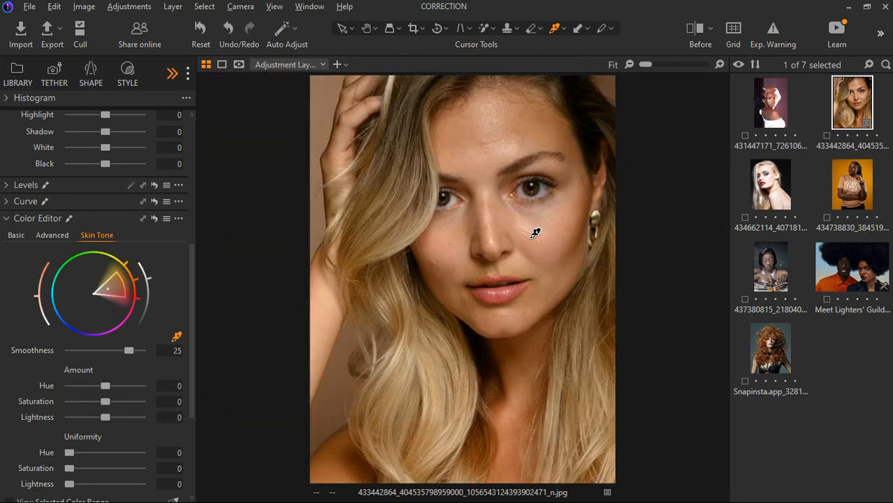
- Set the skin tone's Hue uniformity to 71 and compare the face in the before/after split view
scroll(128, 303, down, 5)
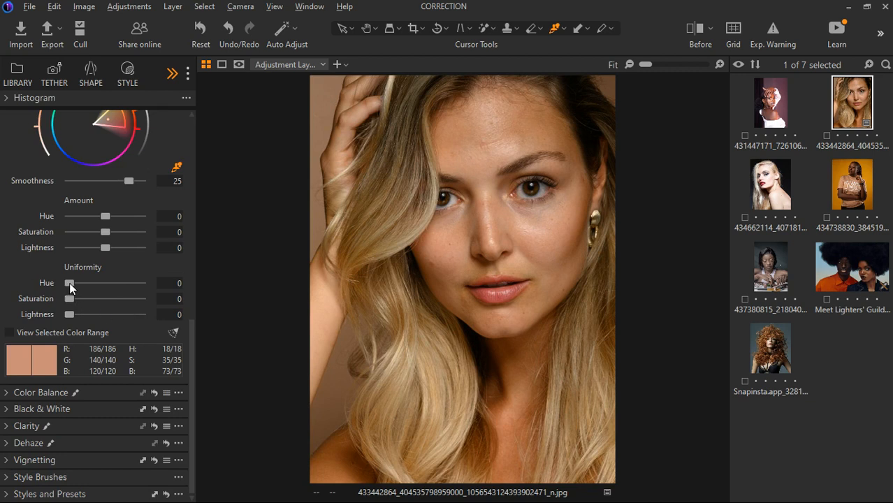
drag(69, 283, 120, 284)
click(703, 34)
drag(461, 280, 299, 280)
scroll(602, 245, up, 2)
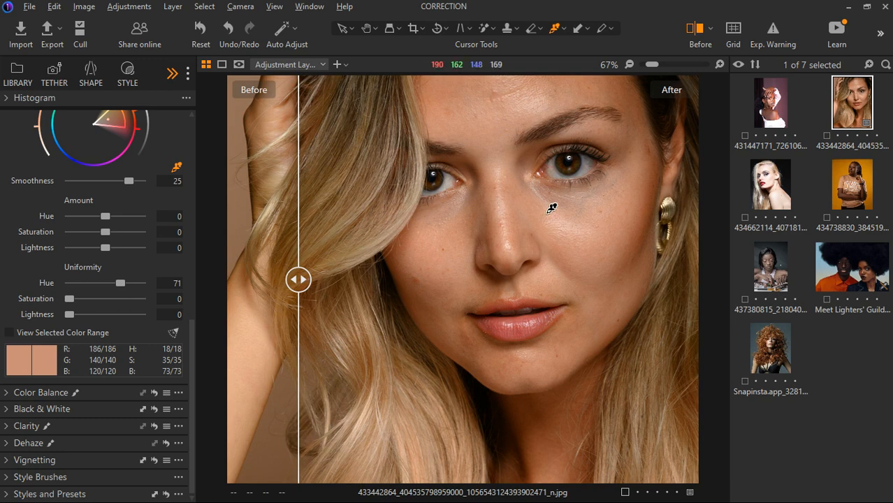
drag(546, 195, 534, 302)
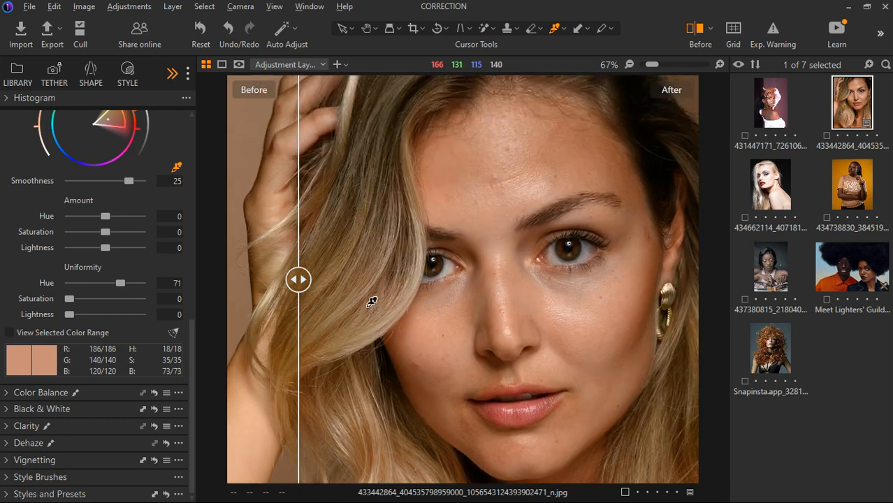
drag(305, 283, 194, 273)
key(ctrl+0)
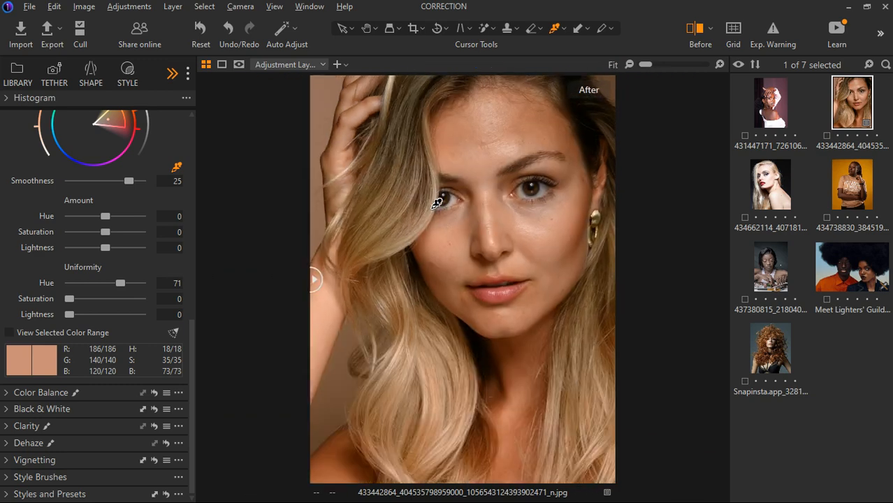
- Push the Hue uniformity to 100, check the face up close, and bring it back to 92
drag(122, 283, 175, 285)
drag(317, 278, 253, 293)
scroll(528, 277, up, 2)
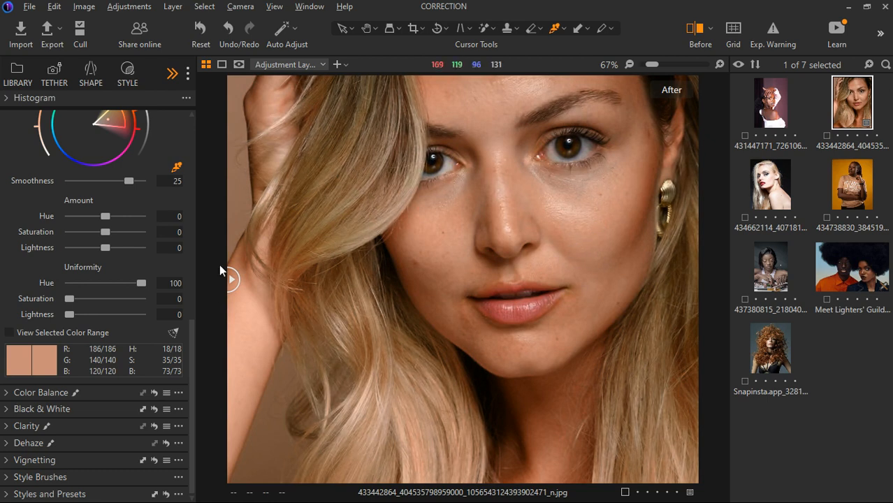
drag(143, 283, 134, 283)
- Set the Saturation uniformity to 80, testing it at 100 first, and reduce the Hue uniformity to 83
drag(132, 283, 112, 304)
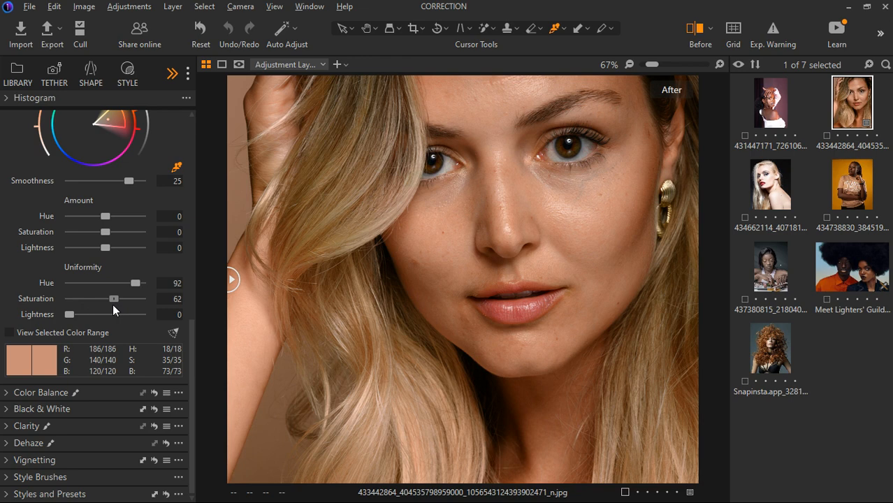
drag(113, 304, 149, 307)
drag(230, 280, 161, 320)
scroll(340, 293, down, 3)
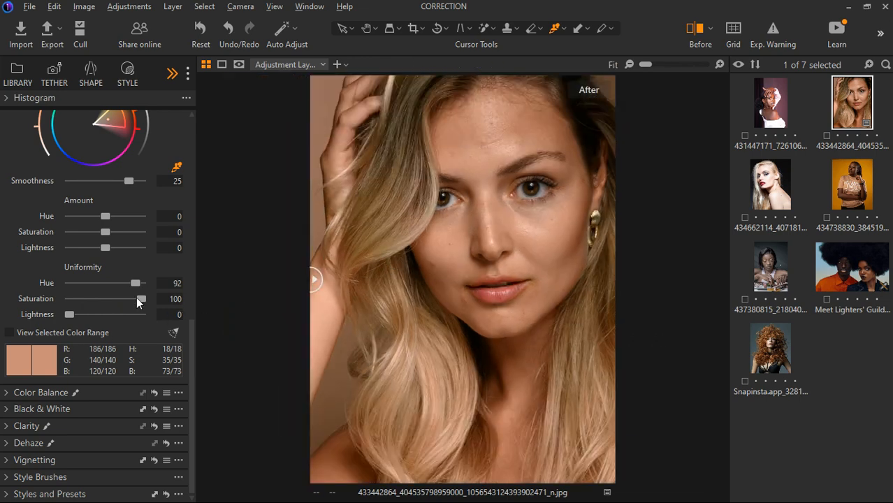
drag(131, 281, 126, 281)
- Try the Lightness uniformity at 100, inspect the face, and set it to 33
drag(69, 315, 192, 329)
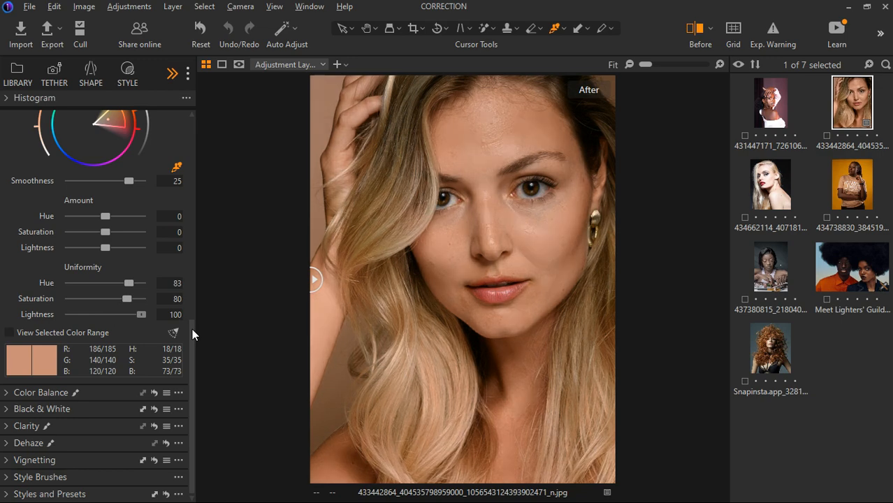
scroll(572, 250, up, 1)
scroll(574, 246, up, 1)
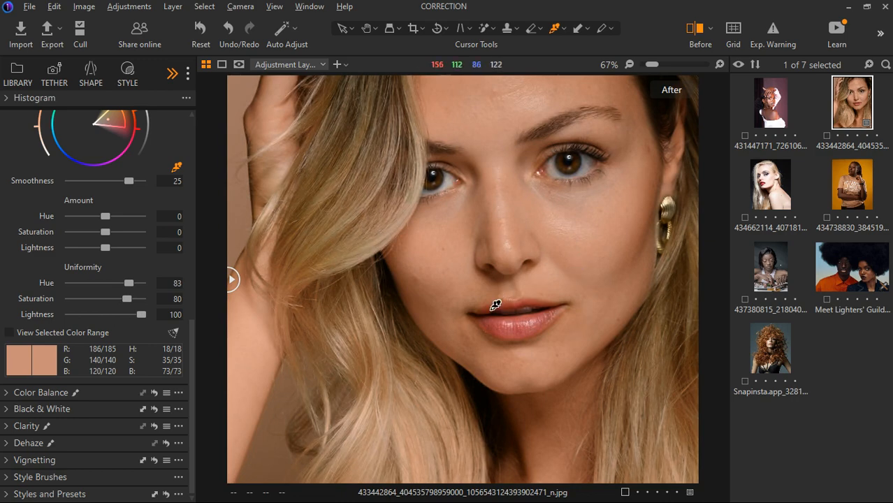
scroll(491, 303, down, 2)
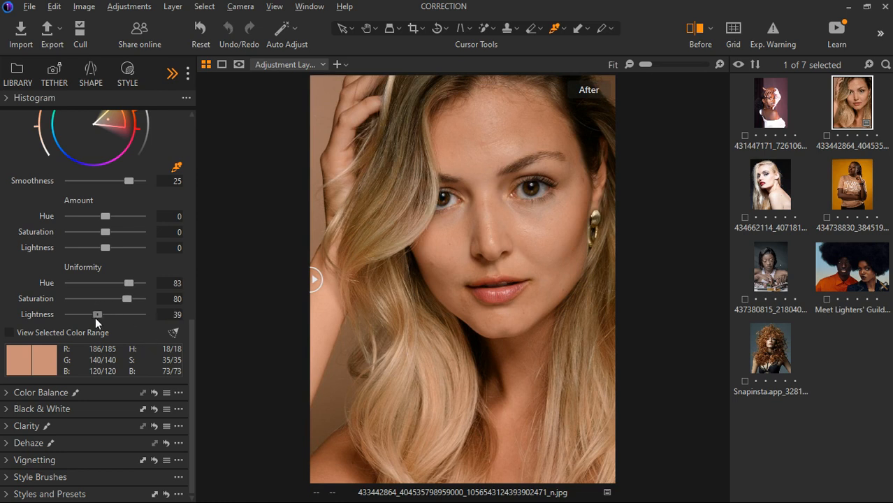
drag(95, 318, 93, 317)
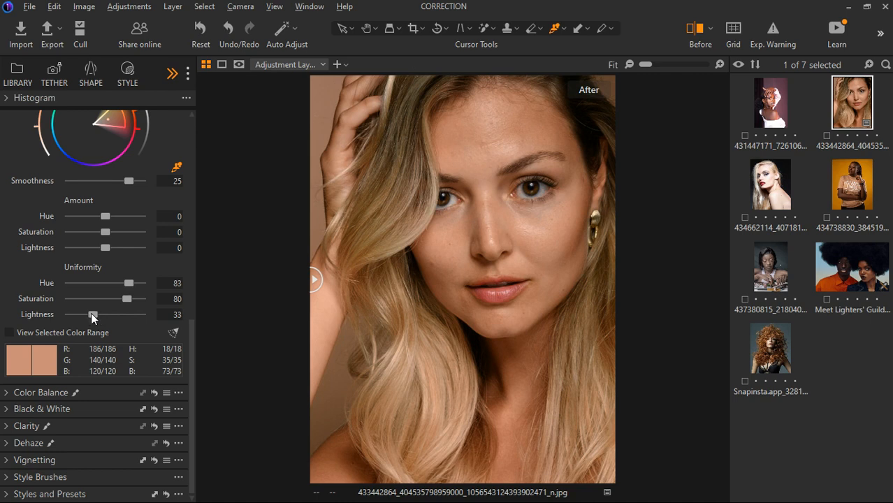
- Try shifting the skin tone's Hue amount in both directions, and reset it to 0
drag(106, 221, 120, 221)
drag(121, 216, 149, 219)
drag(116, 219, 48, 222)
double_click(69, 215)
- Set the skin tone's Saturation amount to -2.2
drag(117, 235, 103, 236)
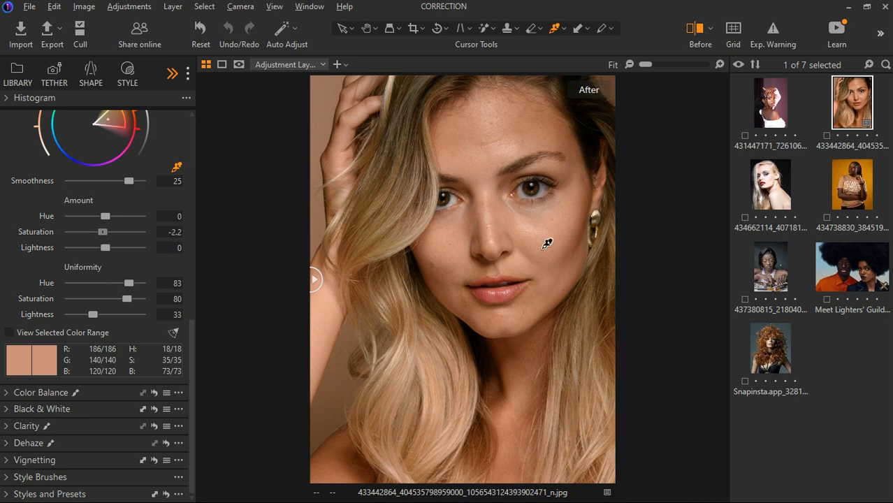
- Add a new empty adjustment layer to the portrait of the blonde woman and activate the Magic Brush for masking
click(771, 191)
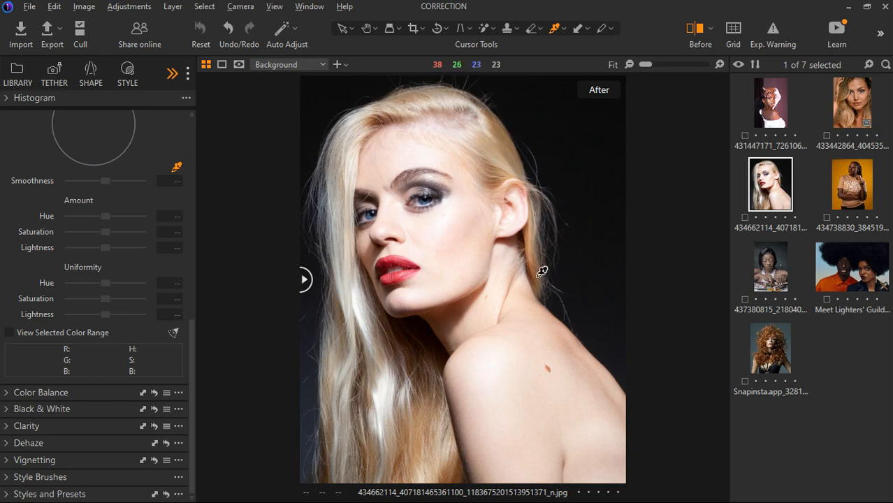
scroll(72, 235, up, 10)
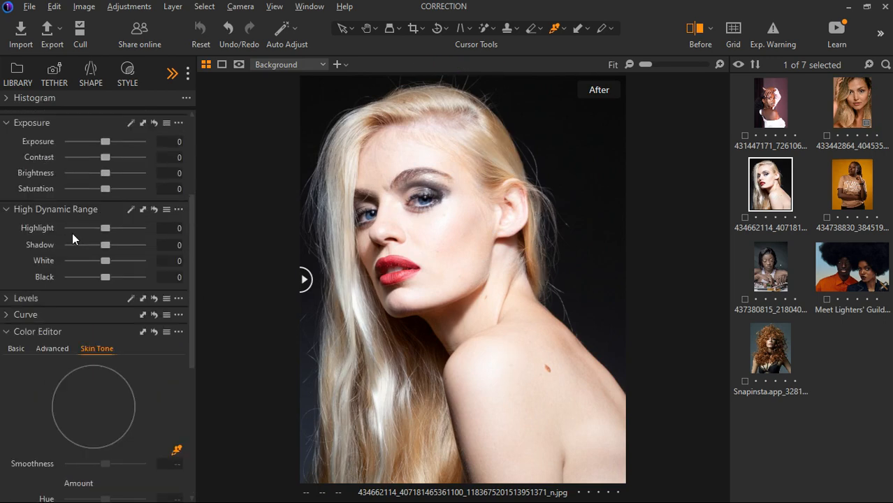
scroll(72, 236, up, 3)
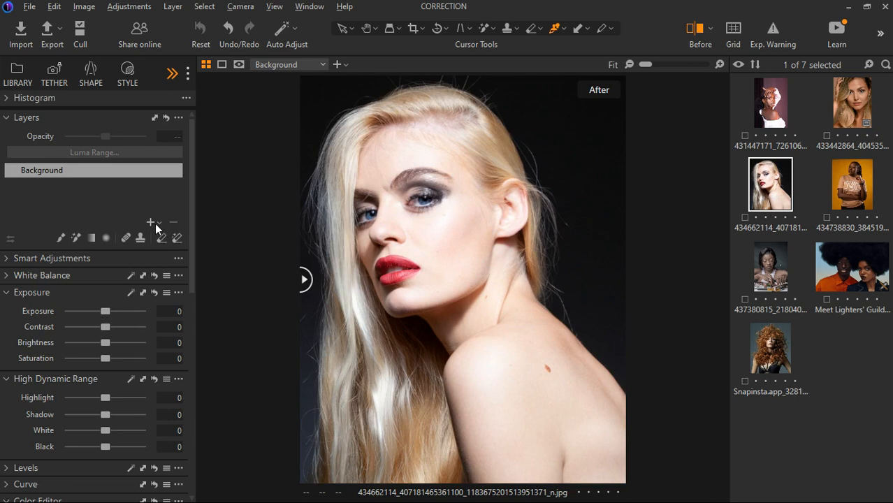
click(160, 223)
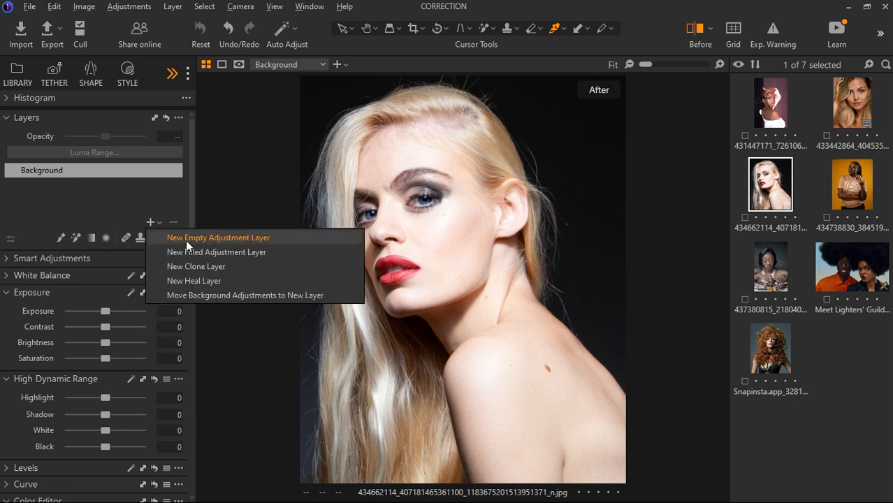
click(186, 240)
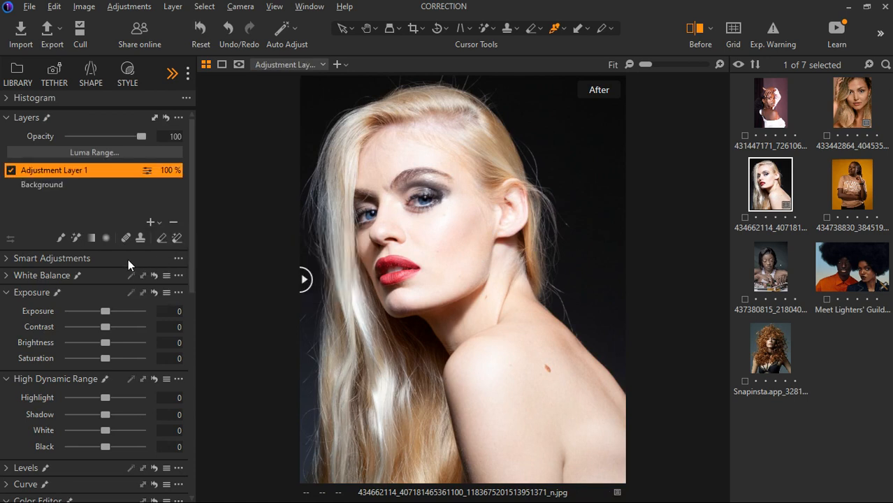
click(76, 238)
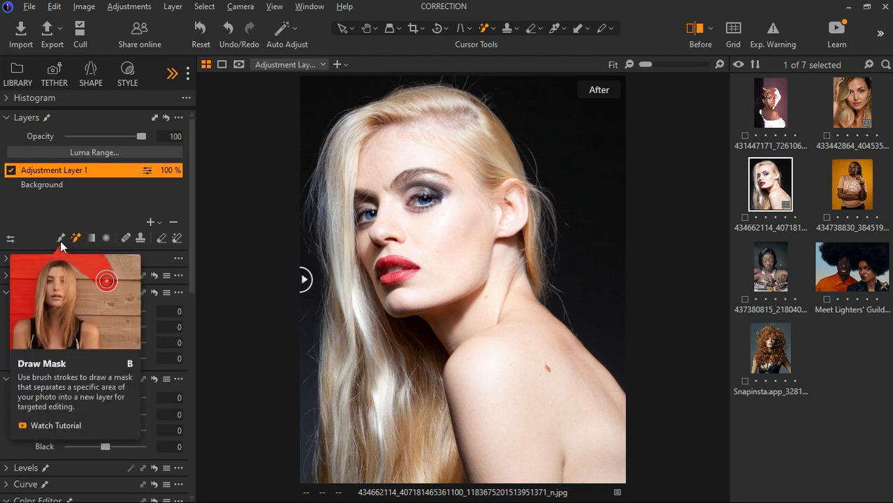
click(60, 240)
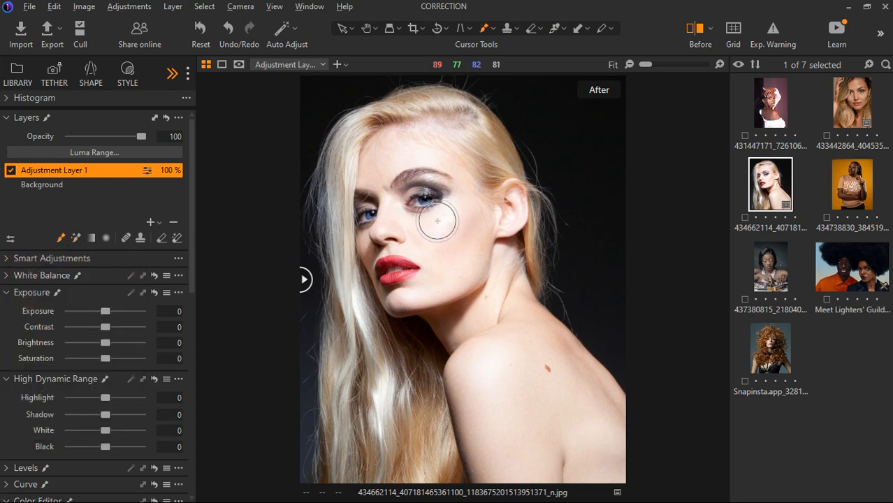
click(76, 238)
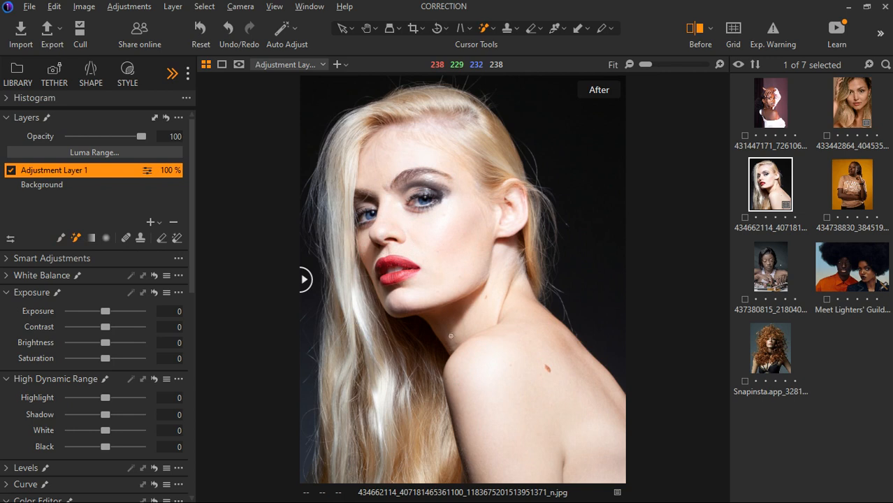
- Turn off the before/after comparison and inspect the portrait's overexposed areas using the exposure warning
click(692, 29)
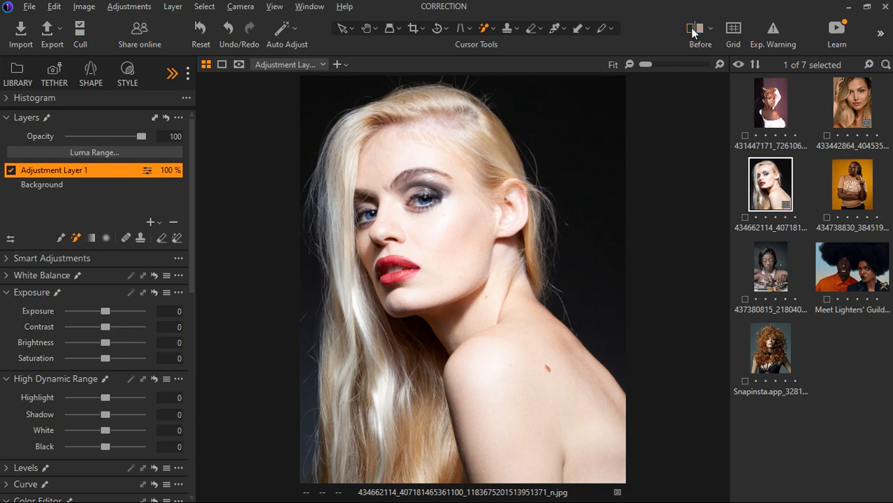
click(773, 31)
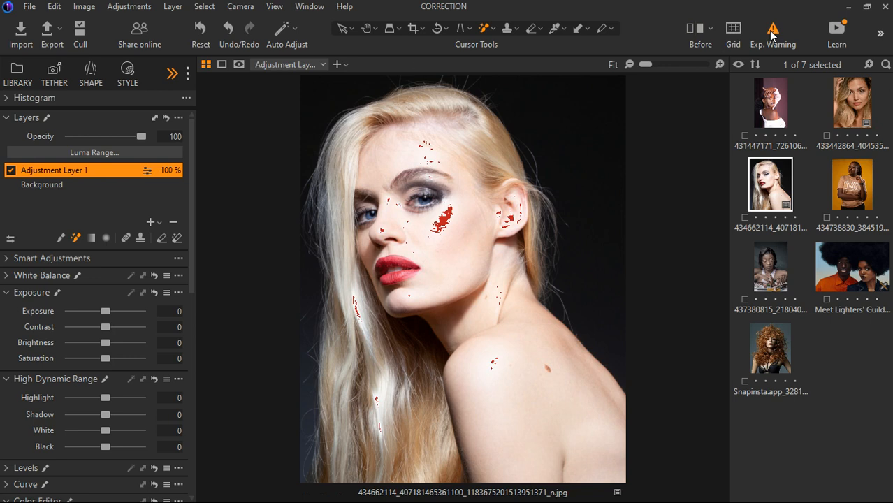
click(772, 30)
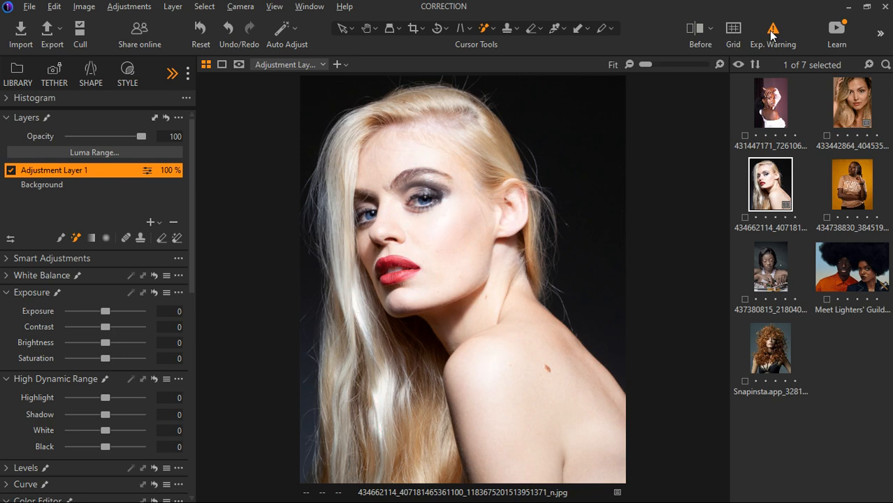
- Mask the skin of the face, neck, shoulder and back with the Magic Brush, checking coverage with the mask overlay
click(444, 224)
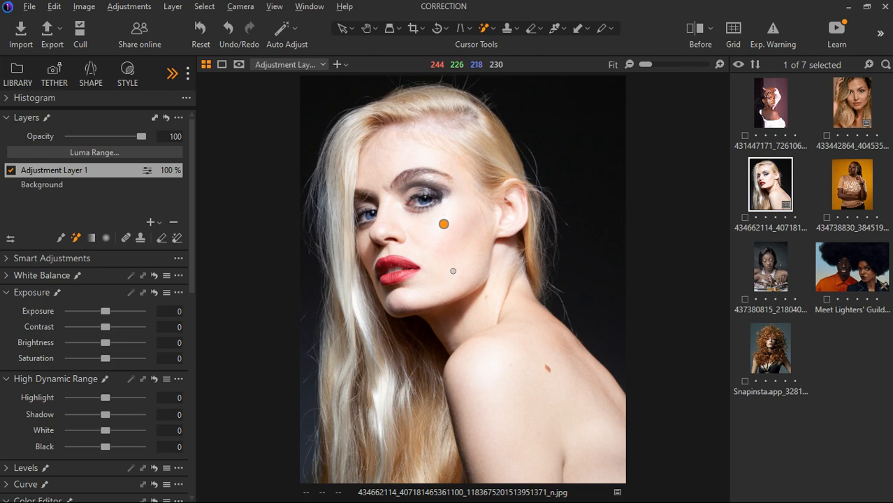
key(m)
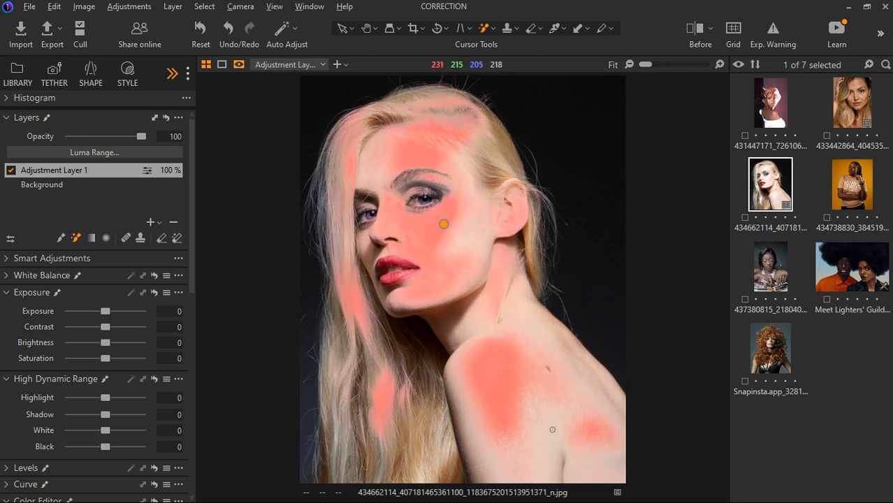
key(m)
key(m)
key(m)
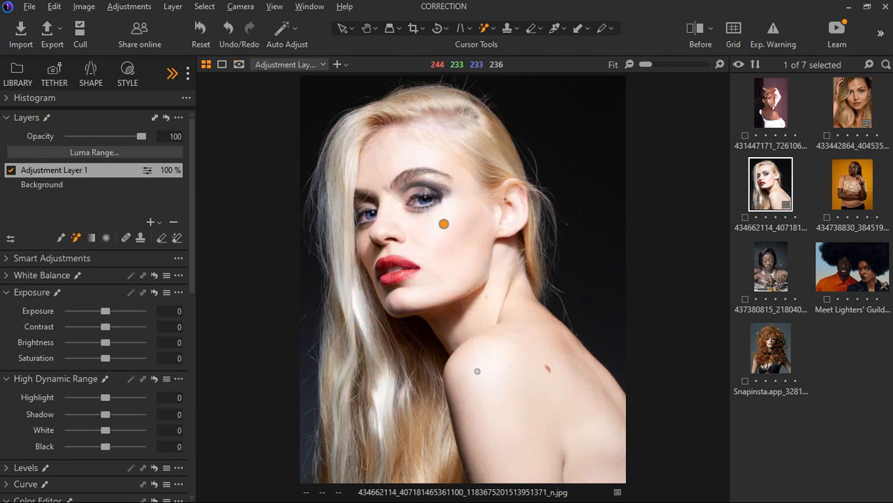
key(m)
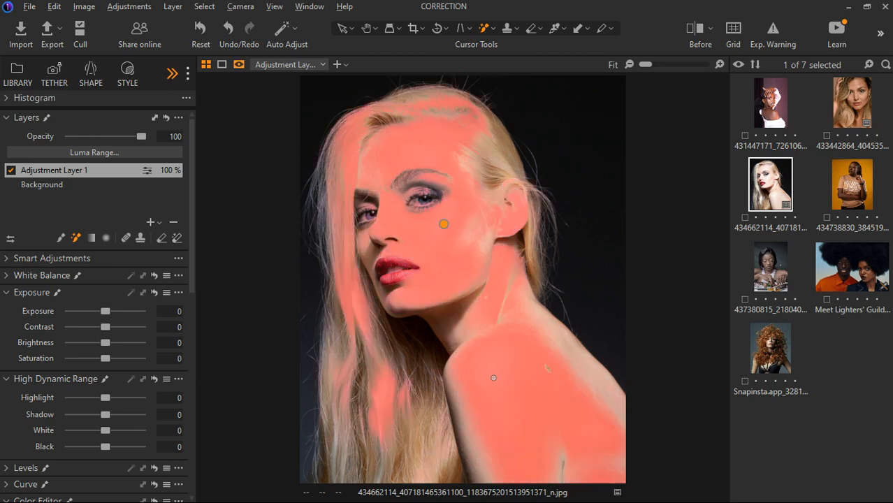
- Toggle the mask overlay repeatedly to examine which skin areas the layer's mask covers
key(m)
key(m)
key(m)
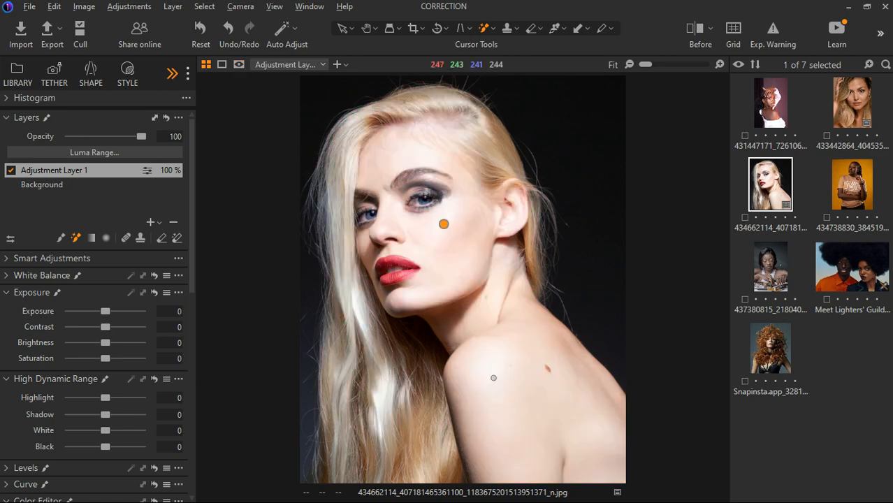
key(m)
key(m)
key(m)
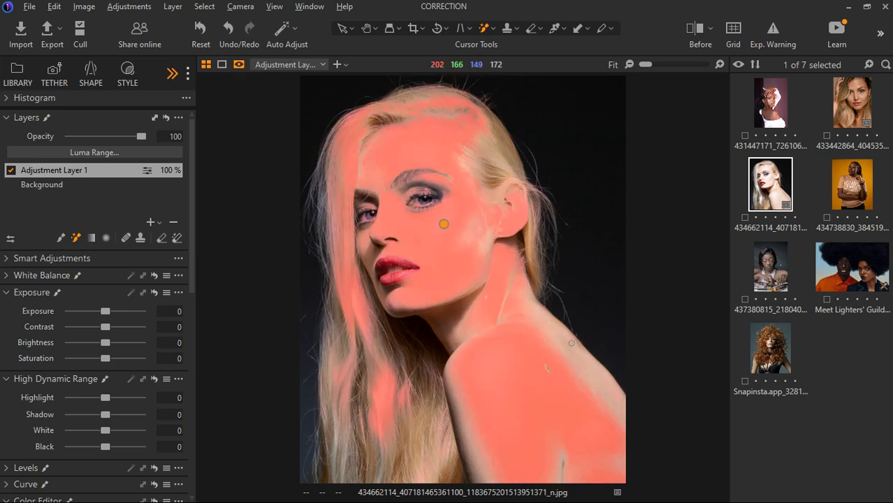
- Sample the evenly lit skin near the back's outer edge as the Color Editor's Skin Tone reference, checking it against the mask
key(m)
scroll(121, 331, down, 8)
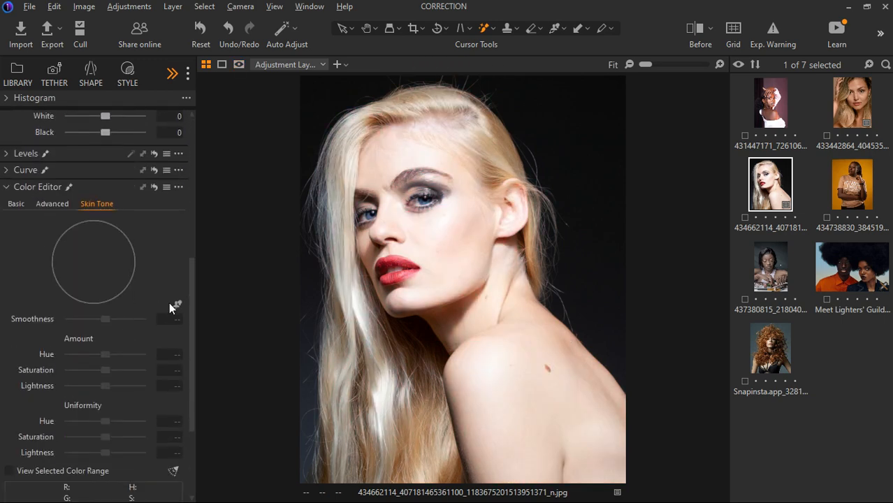
click(569, 337)
scroll(111, 308, down, 3)
key(m)
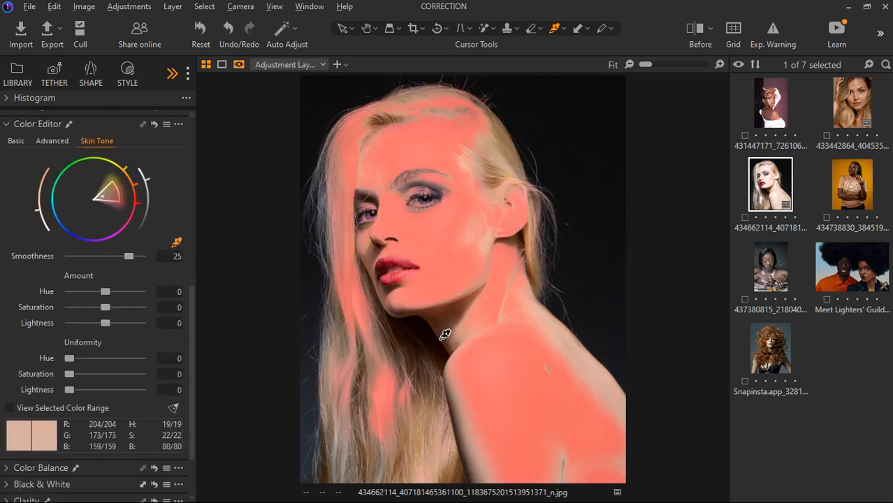
key(m)
scroll(81, 355, down, 3)
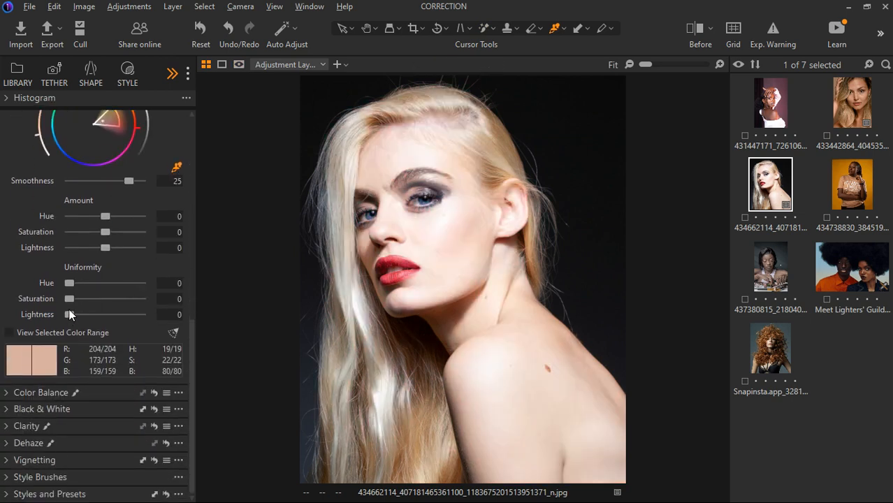
- Try the Lightness uniformity at 100, compare the skin with the original, and reset it to 0
drag(68, 315, 194, 319)
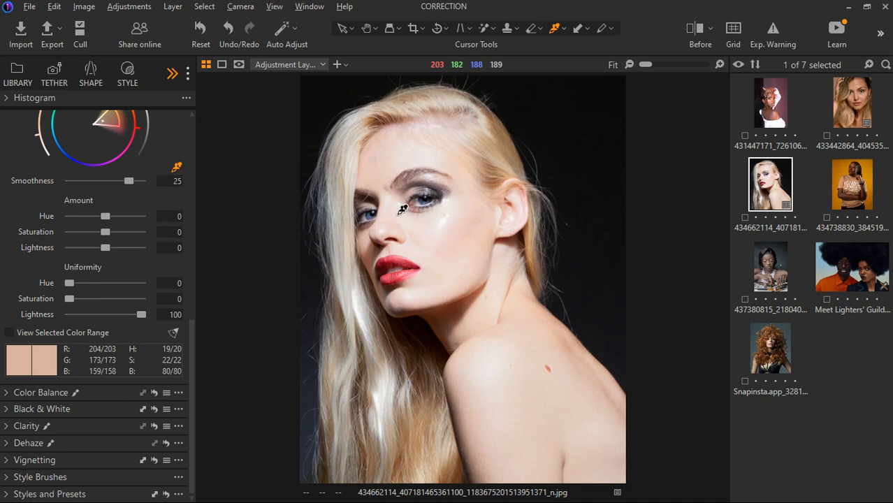
click(443, 240)
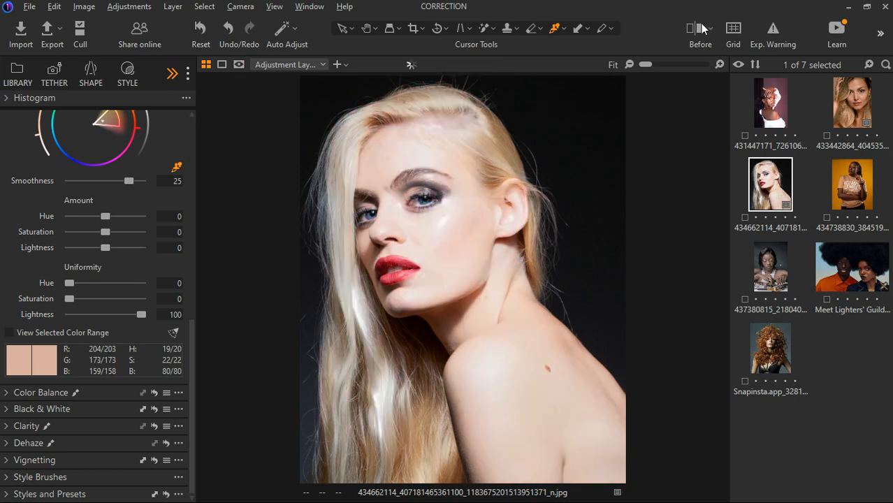
click(695, 28)
drag(463, 280, 293, 276)
double_click(142, 316)
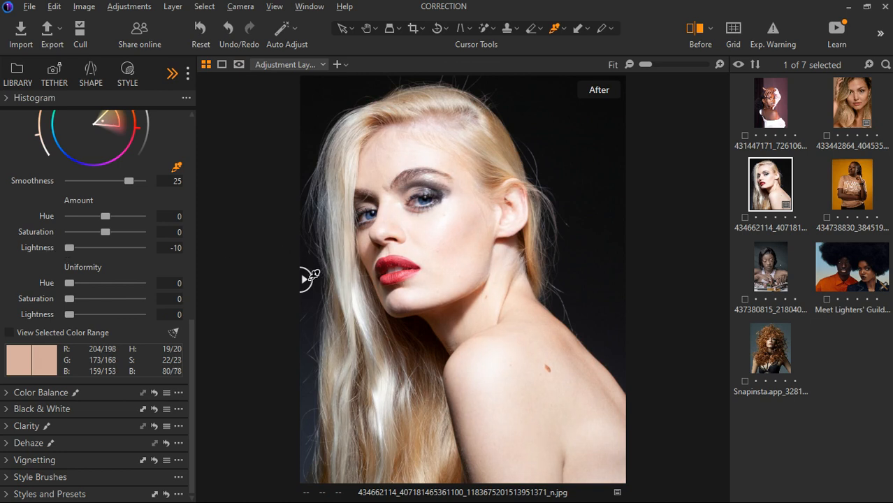
- Try the Lightness uniformity at 60, and reset both it and the skin tone's Lightness amount to 0
drag(305, 279, 236, 266)
drag(68, 316, 110, 311)
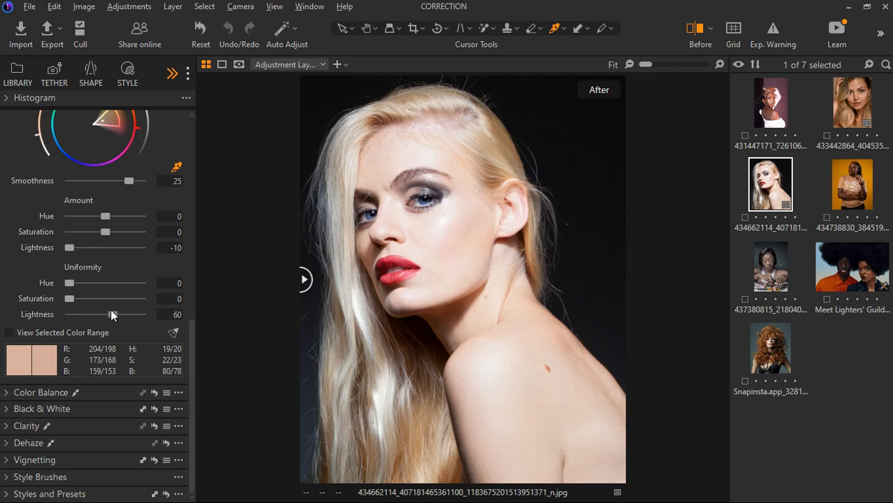
double_click(111, 315)
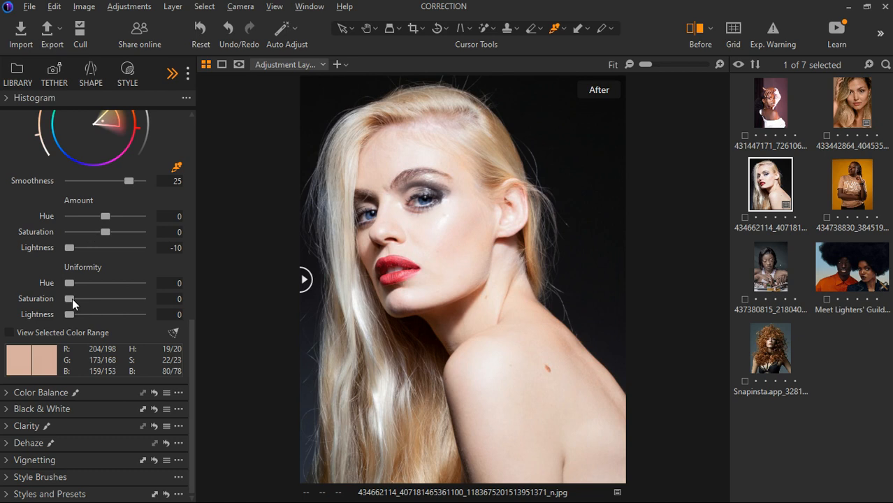
double_click(68, 247)
- Try the High Dynamic Range White value at -100 on the masked skin, and reset it to 0
scroll(109, 285, up, 6)
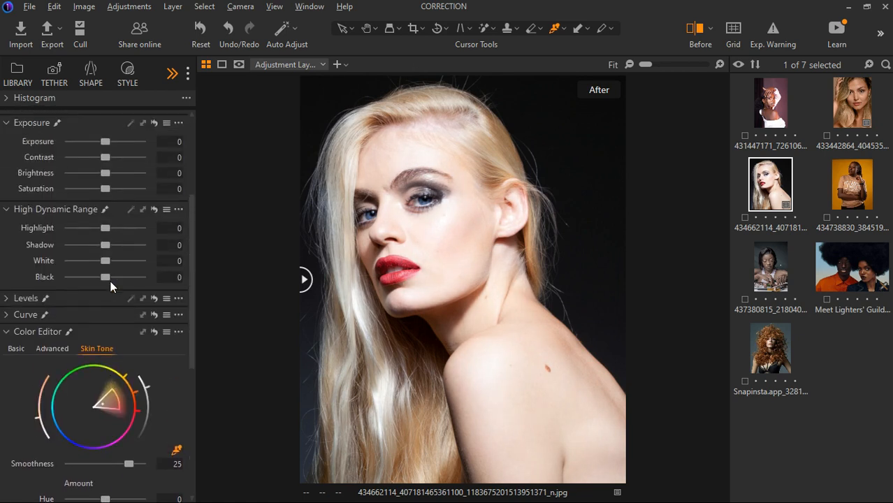
scroll(100, 243, up, 1)
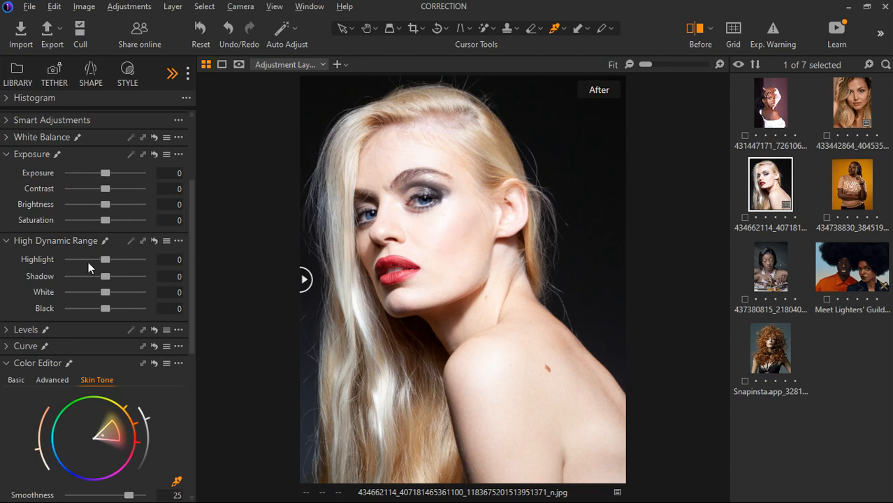
drag(108, 292, 59, 299)
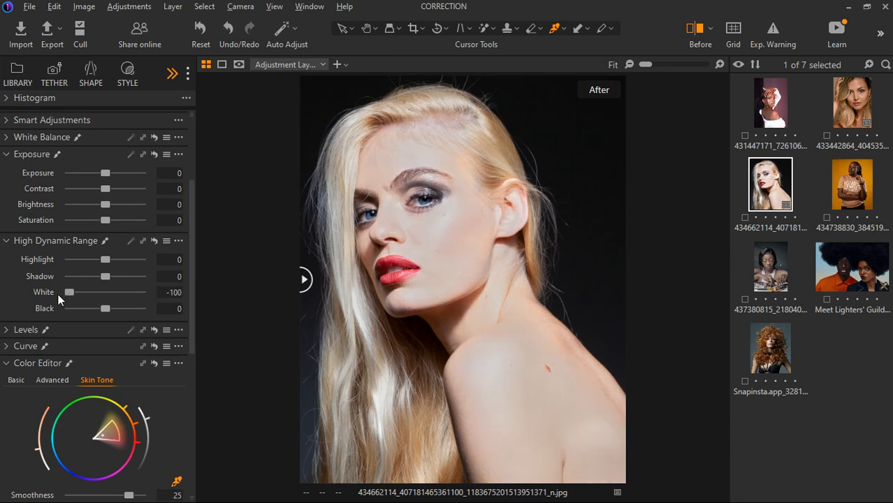
double_click(68, 292)
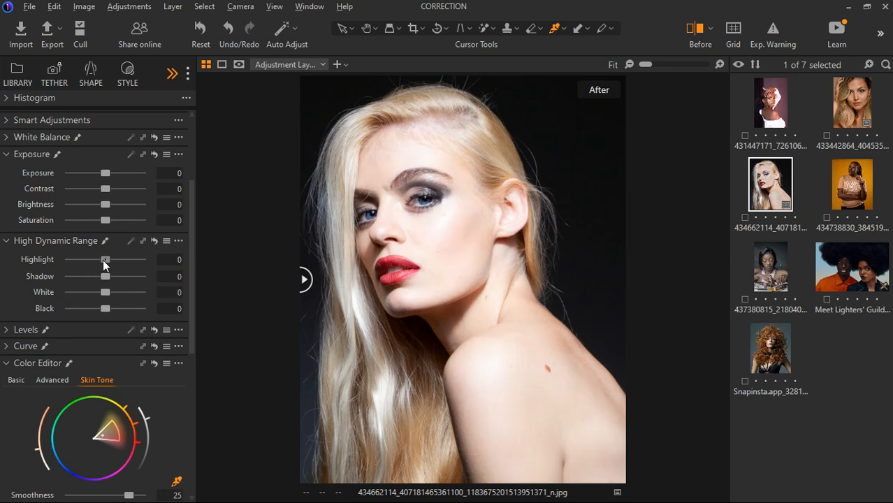
- Test Highlight at -16 against White at -100 on the masked skin, and reset both to 0
mouse_move(104, 260)
mouse_down()
mouse_move(28, 261)
mouse_move(97, 269)
mouse_up()
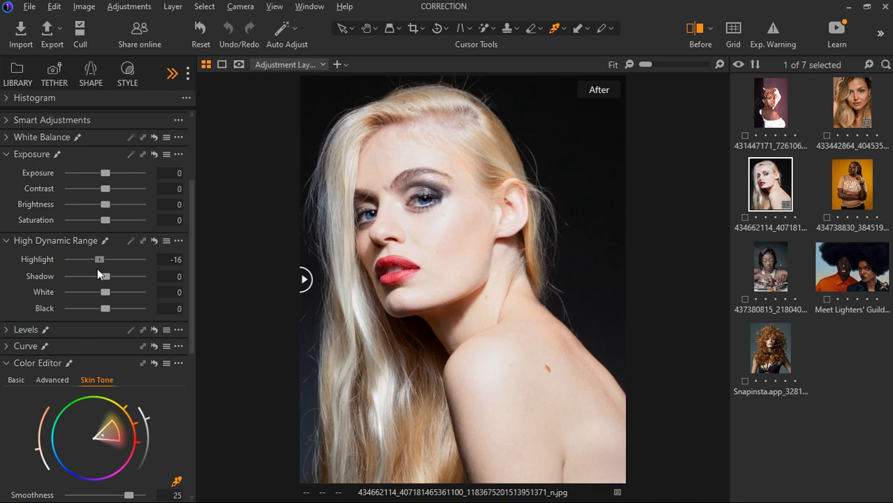
drag(97, 269, 53, 296)
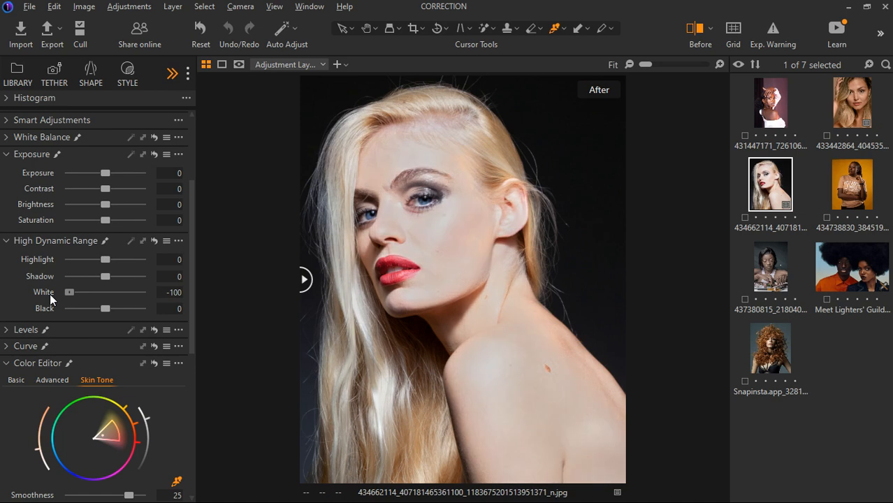
double_click(70, 292)
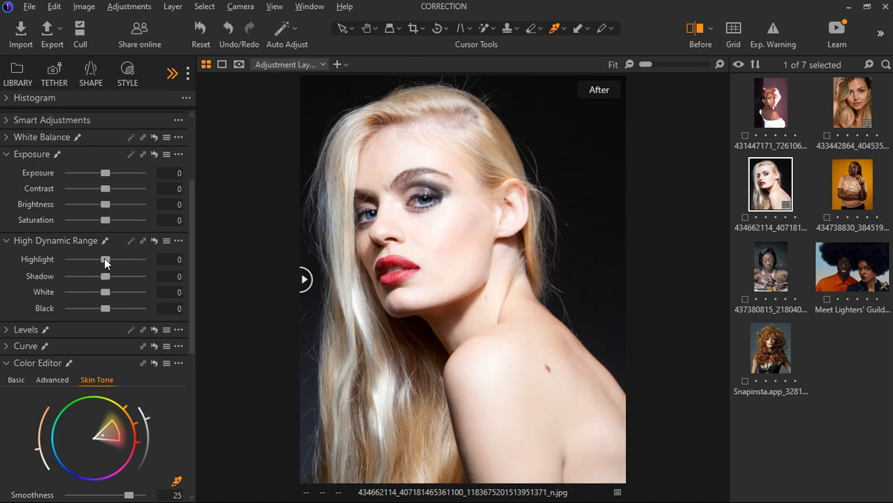
- Lower the masked skin's Highlight to -13 and compare the result with the original across the whole portrait
mouse_move(104, 260)
mouse_down()
mouse_move(92, 263)
mouse_move(101, 262)
mouse_up()
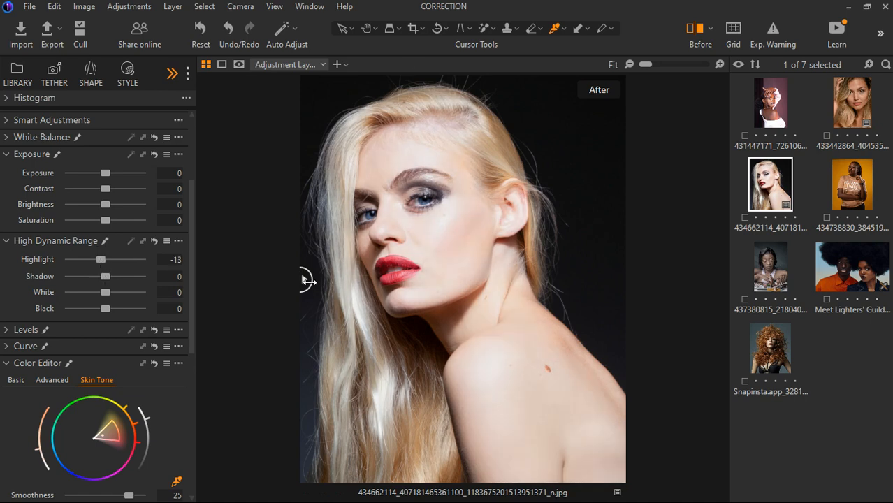
drag(305, 279, 615, 280)
drag(508, 280, 190, 278)
- Adjust Highlight to -11, check it against the original, and reset it to 0
drag(99, 265, 102, 289)
drag(105, 206, 104, 205)
mouse_move(92, 244)
drag(312, 284, 280, 296)
scroll(116, 221, up, 3)
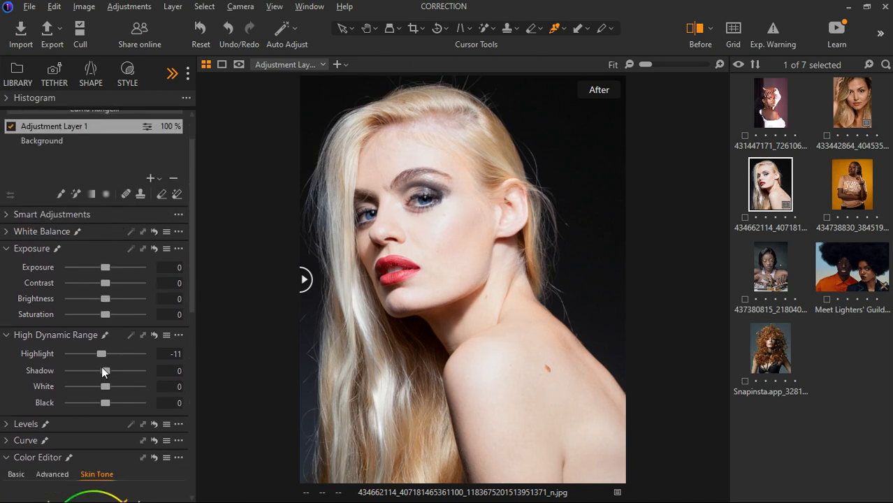
scroll(125, 321, down, 8)
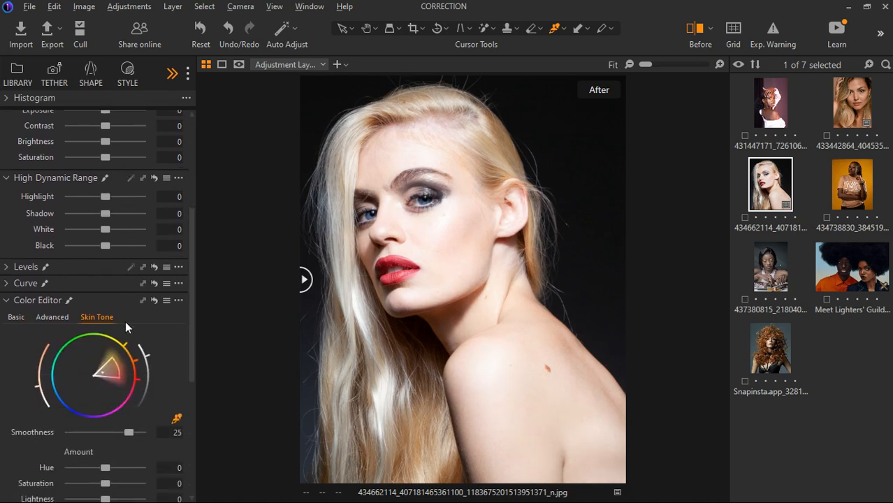
- Set the masked skin's Exposure Saturation to 38 and Brightness to -5, comparing the portrait with its original
scroll(125, 321, down, 2)
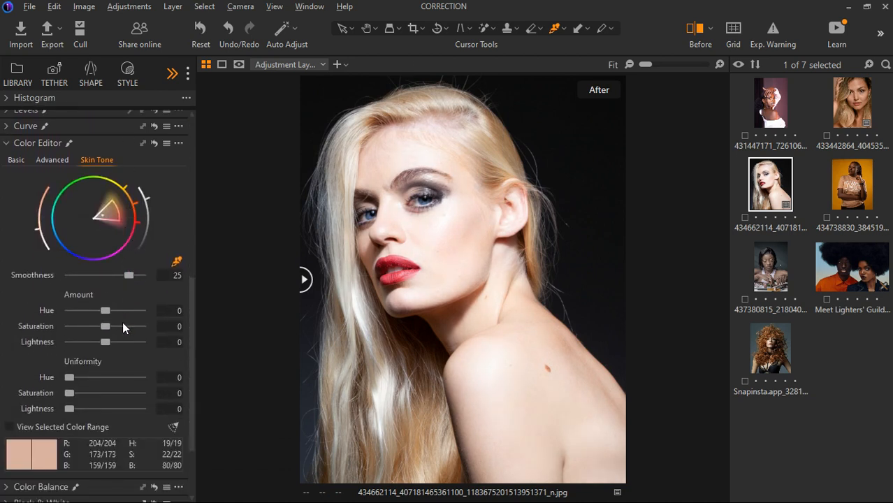
scroll(121, 318, down, 1)
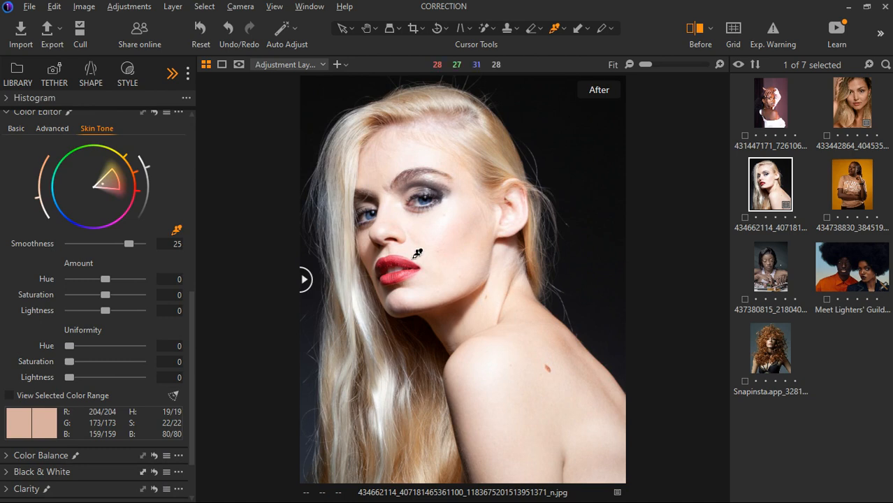
scroll(126, 321, up, 5)
scroll(126, 326, up, 2)
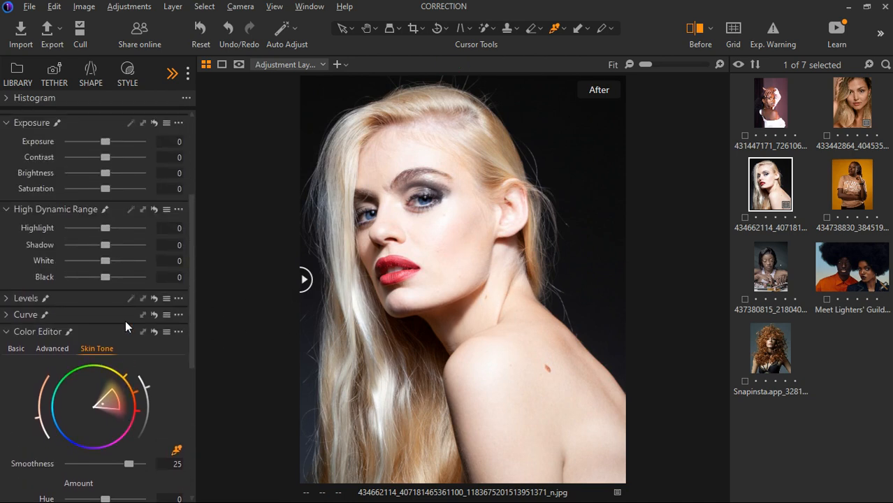
scroll(125, 326, up, 1)
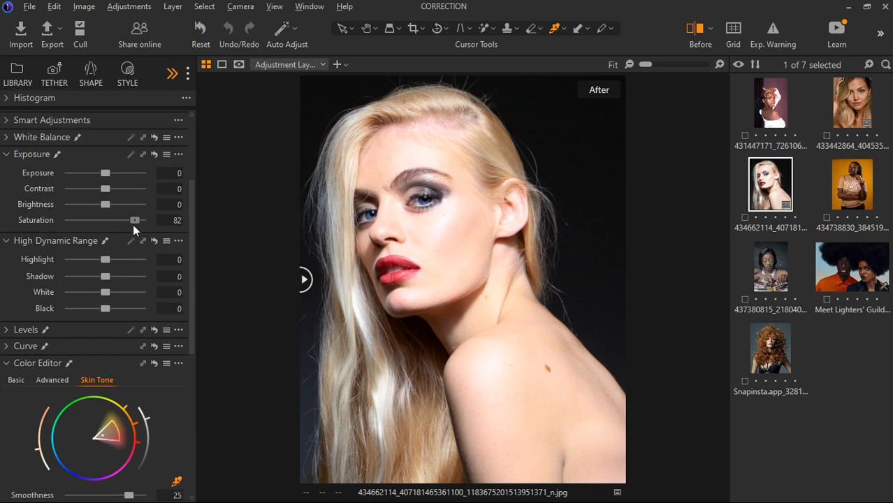
drag(133, 223, 108, 214)
drag(331, 277, 292, 316)
drag(119, 221, 116, 220)
- Set the Skin Tone Amount Saturation to 13.6 and the High Dynamic Range Highlight to -11, and compare with the original
scroll(107, 414, down, 5)
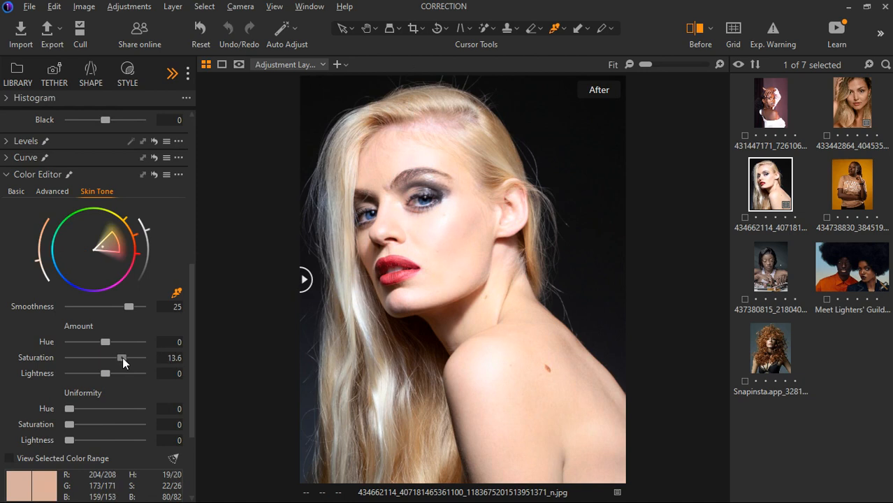
scroll(104, 322, up, 6)
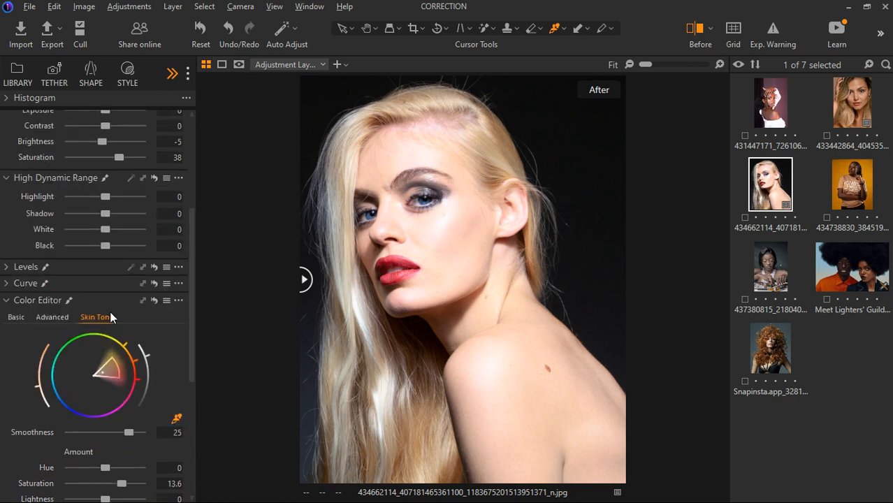
drag(104, 291, 101, 295)
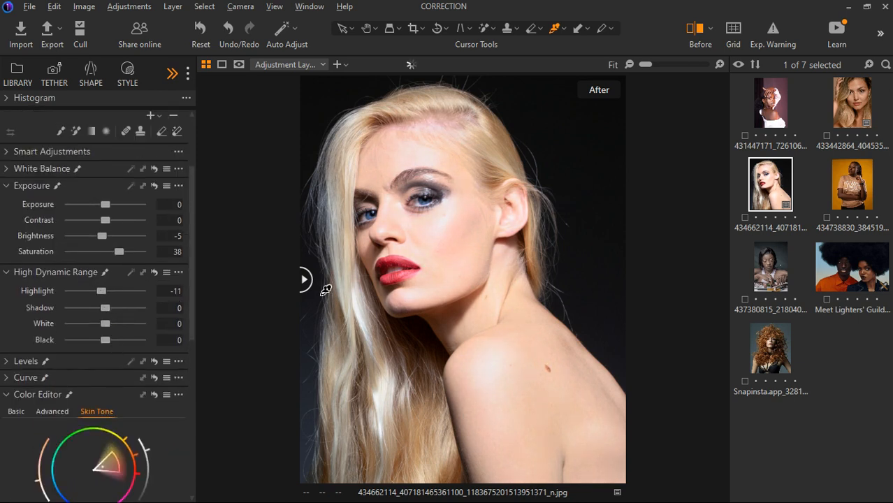
drag(307, 280, 246, 299)
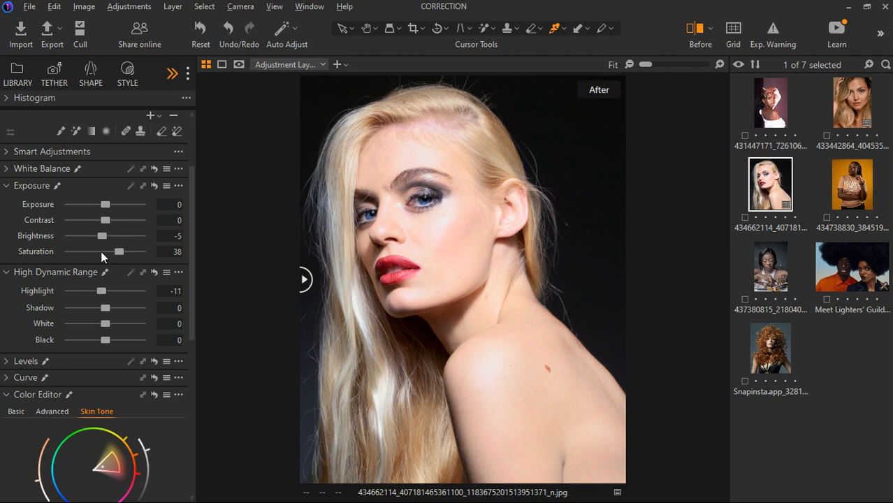
scroll(101, 257, down, 3)
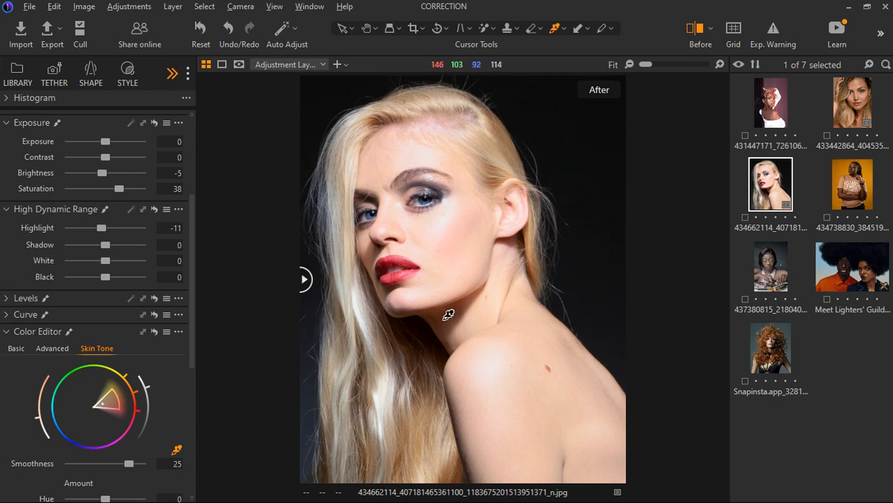
- Open the portrait of the woman with the makeup palette, collapse the Exposure settings and activate the Clone brush
click(772, 268)
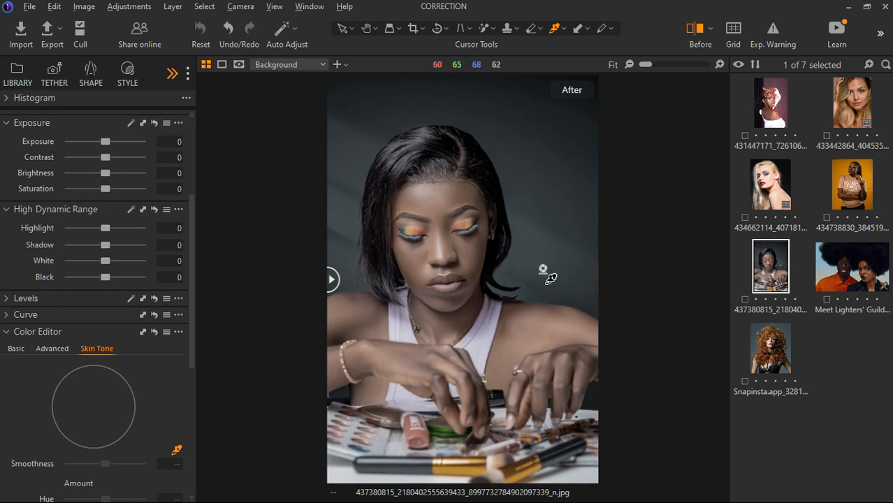
scroll(87, 261, up, 3)
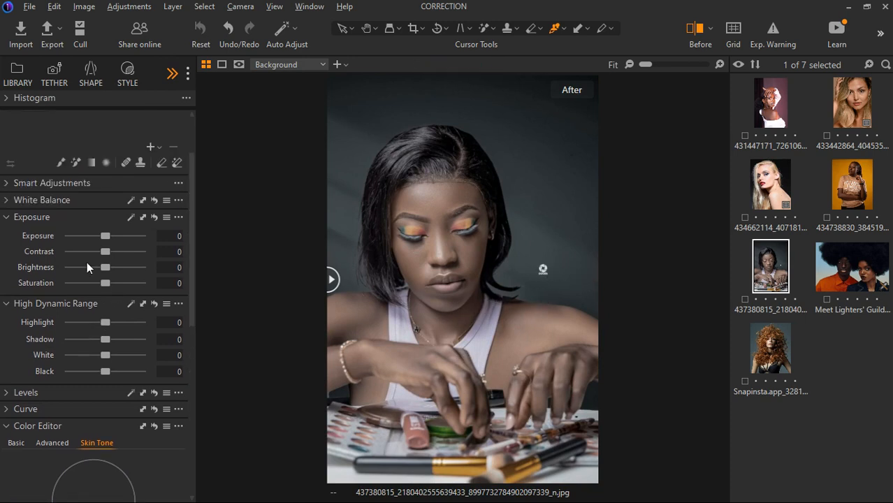
click(21, 218)
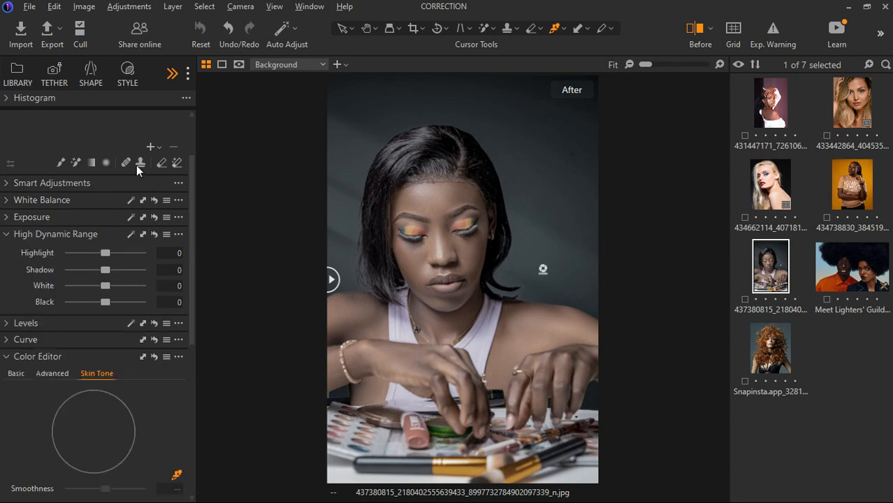
click(139, 162)
alt+click(546, 183)
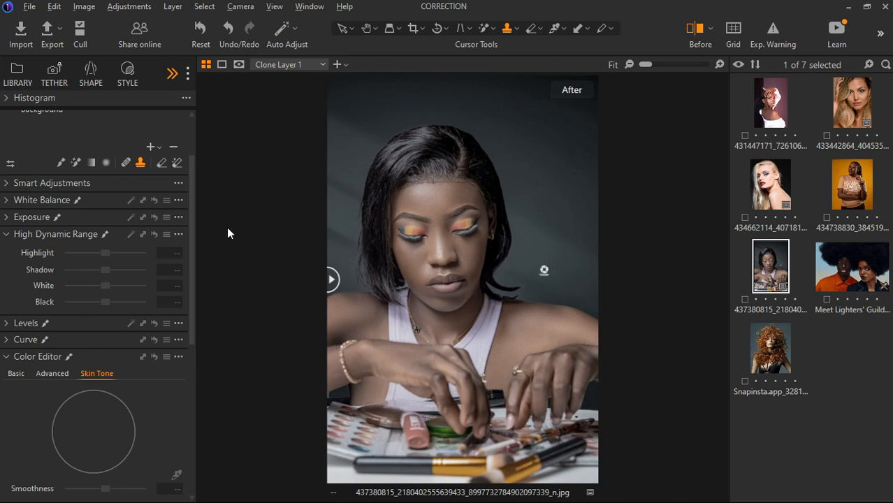
scroll(185, 159, up, 3)
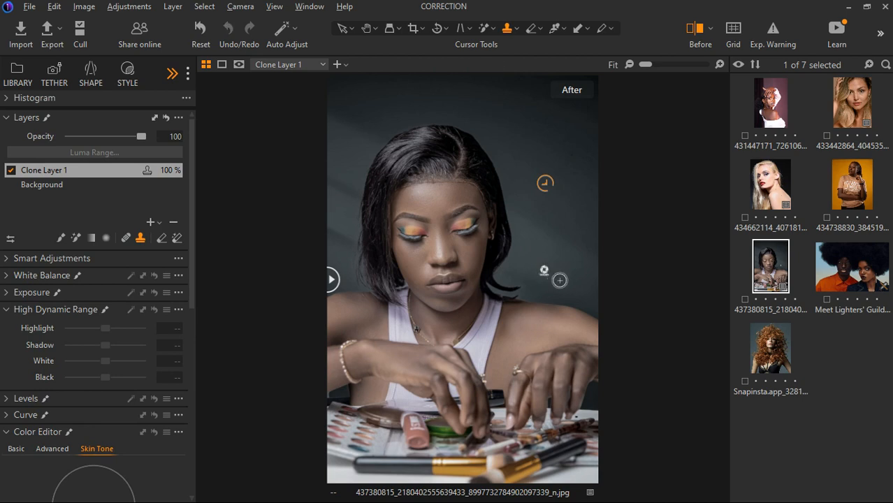
click(174, 223)
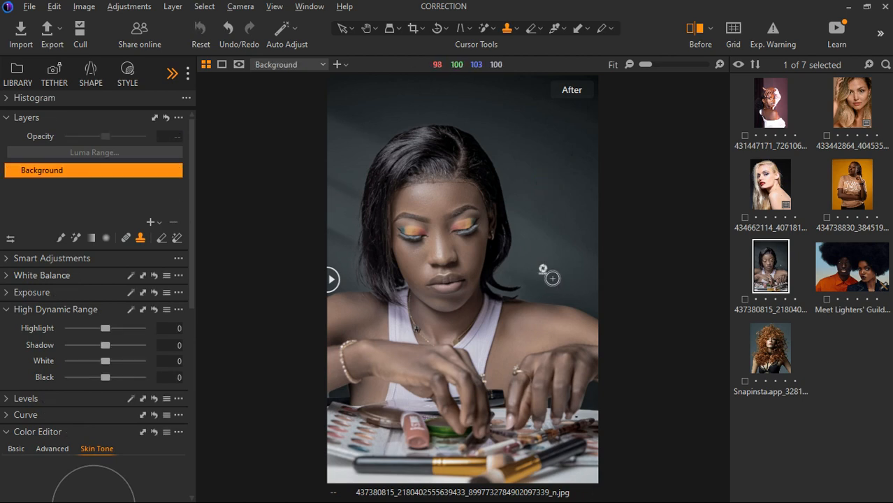
click(552, 277)
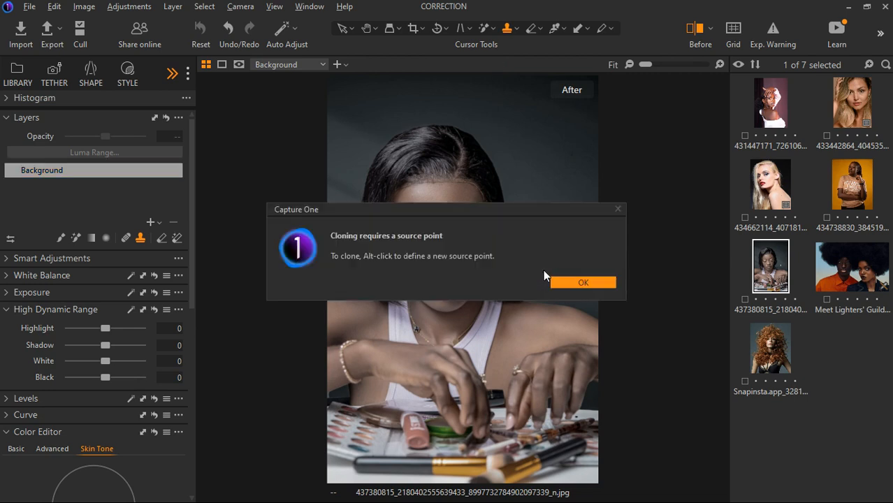
click(572, 278)
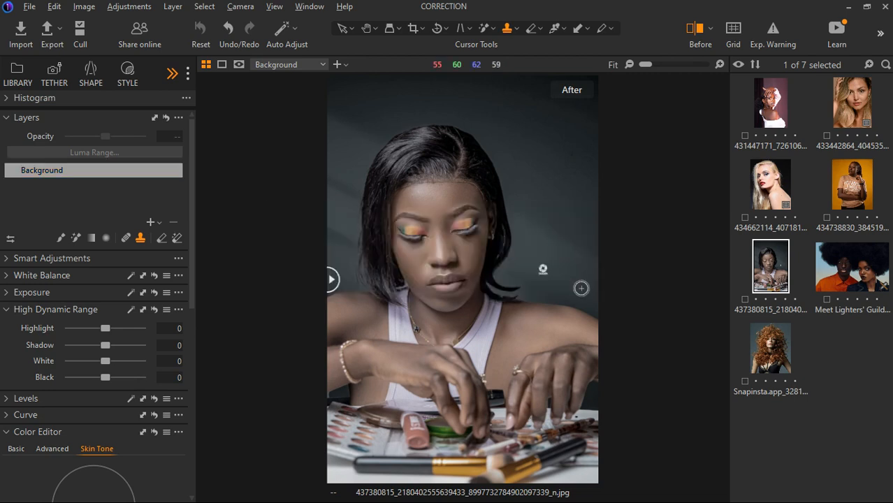
- Clone clean backdrop from just above over the small logo beside the woman's hair, repositioning the source so the patch blends in
alt+click(553, 233)
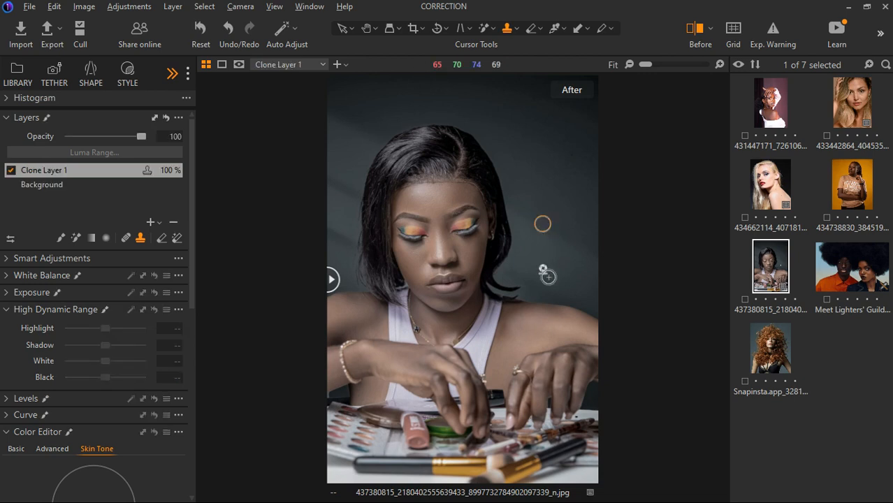
click(544, 271)
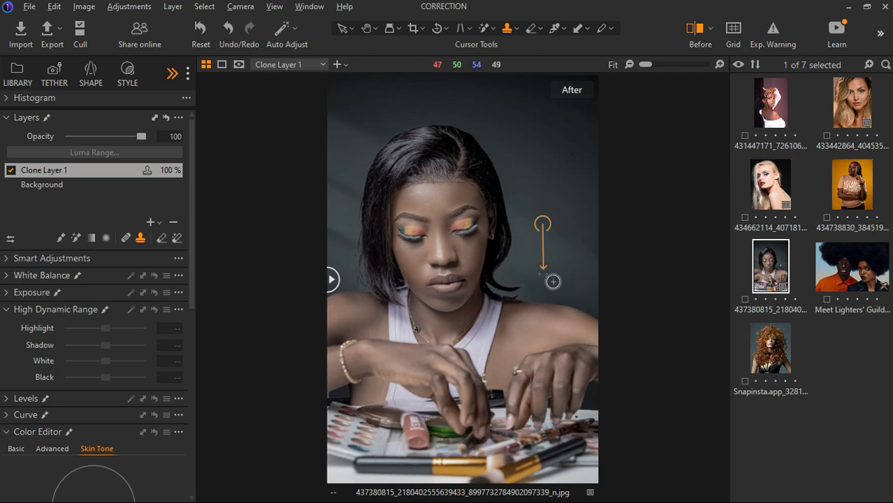
scroll(554, 283, up, 4)
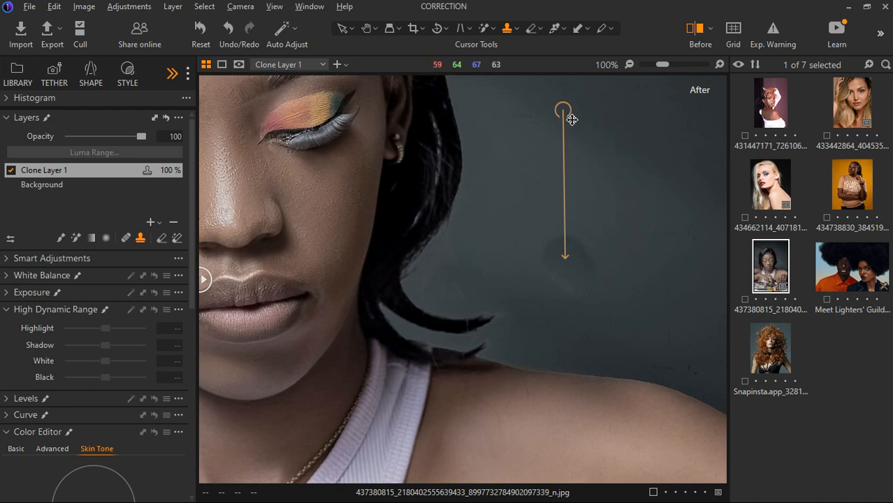
mouse_move(596, 122)
mouse_down()
mouse_move(624, 132)
mouse_move(575, 117)
mouse_move(489, 145)
mouse_up()
drag(407, 175, 336, 127)
drag(569, 167, 568, 166)
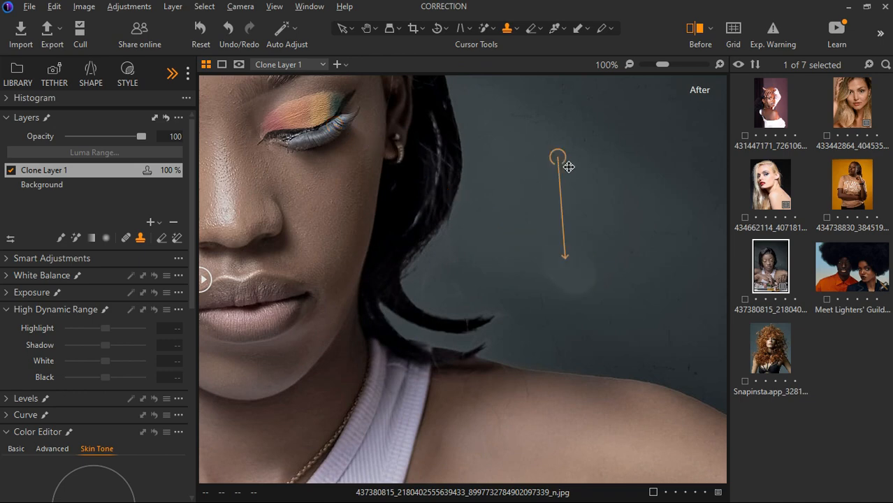
scroll(578, 242, down, 1)
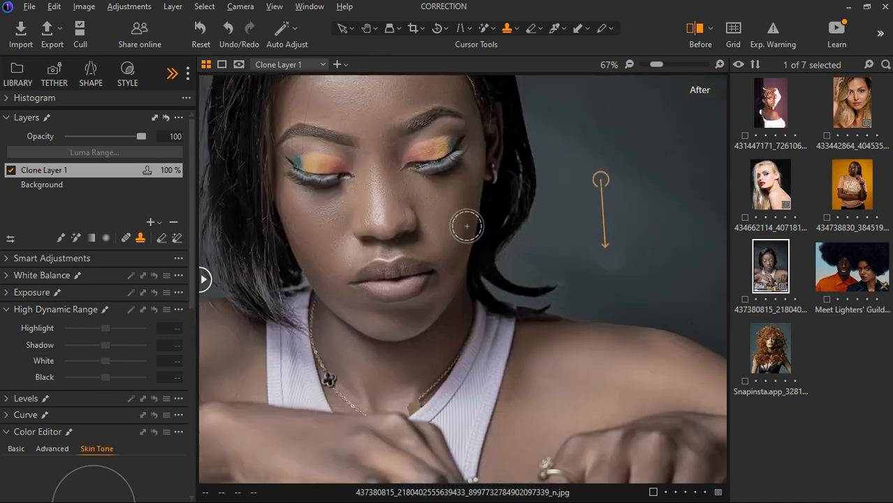
scroll(378, 205, down, 1)
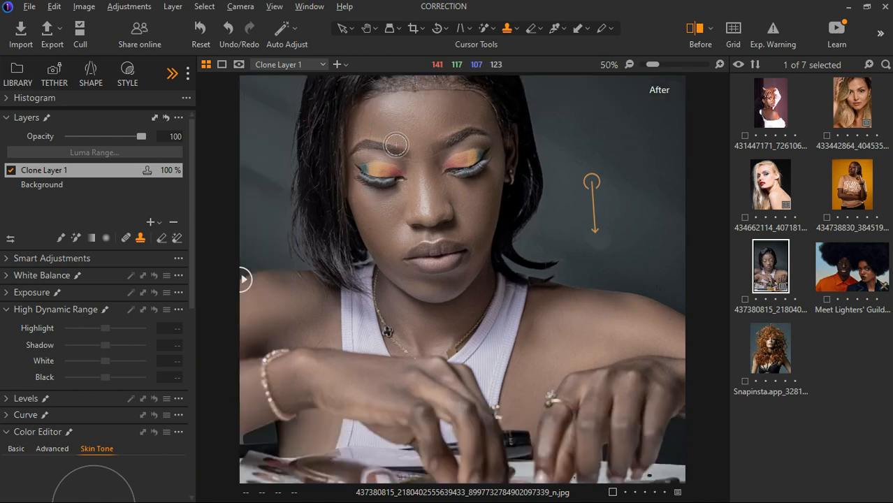
scroll(395, 181, down, 1)
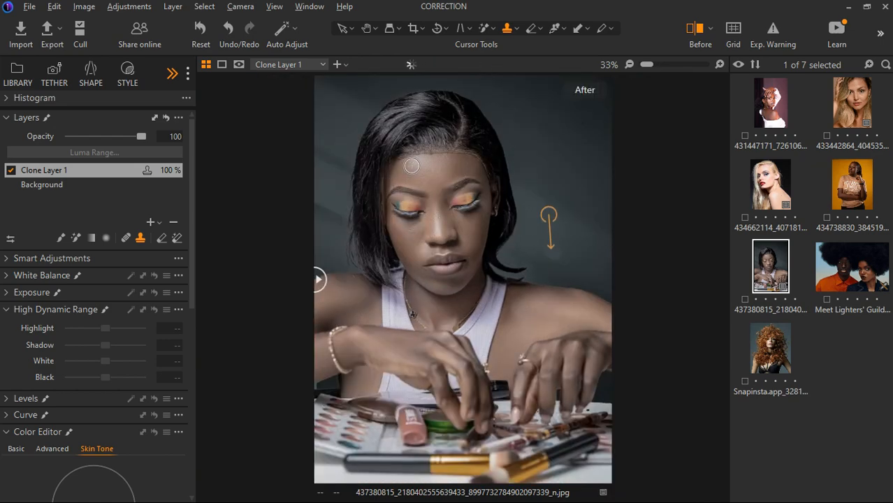
scroll(411, 166, up, 1)
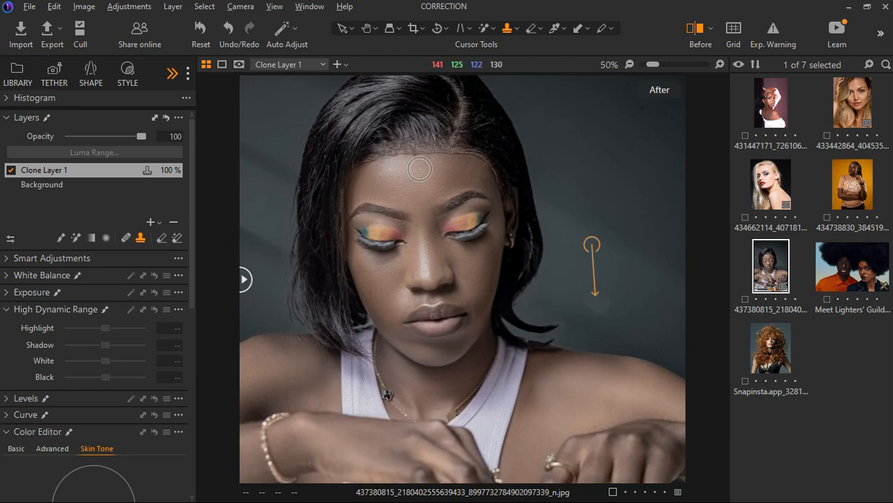
scroll(419, 169, up, 1)
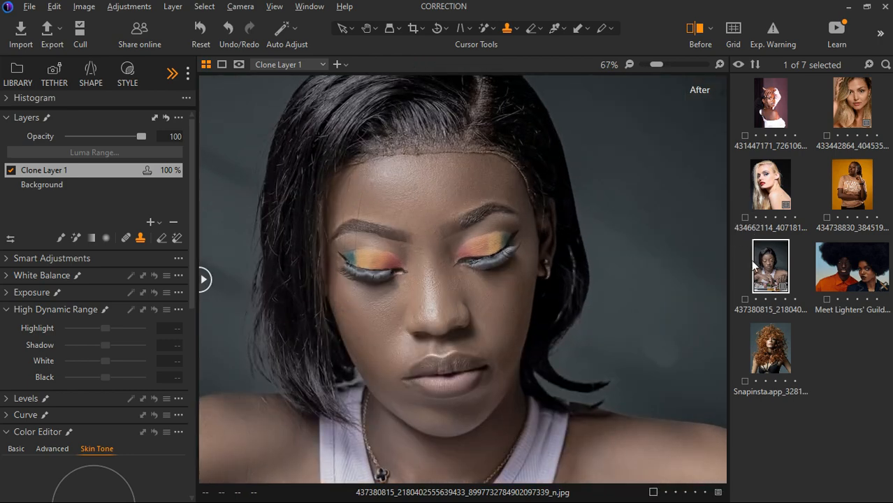
- Open the portrait of the blonde woman with the gold earring and heal the small mole on her cheek with a smaller brush
click(772, 95)
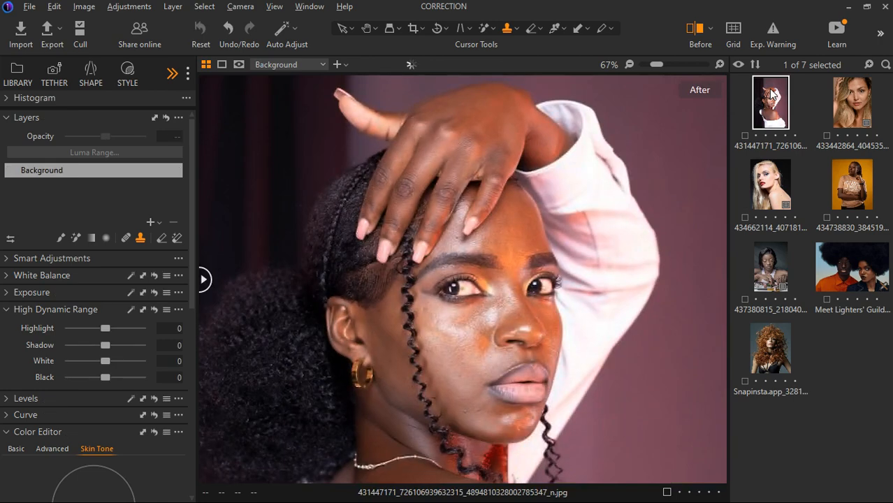
click(846, 116)
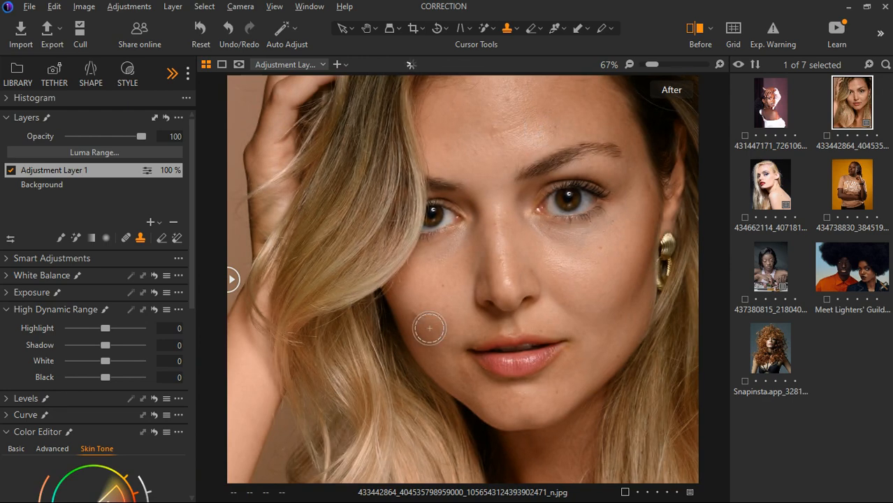
scroll(419, 318, up, 2)
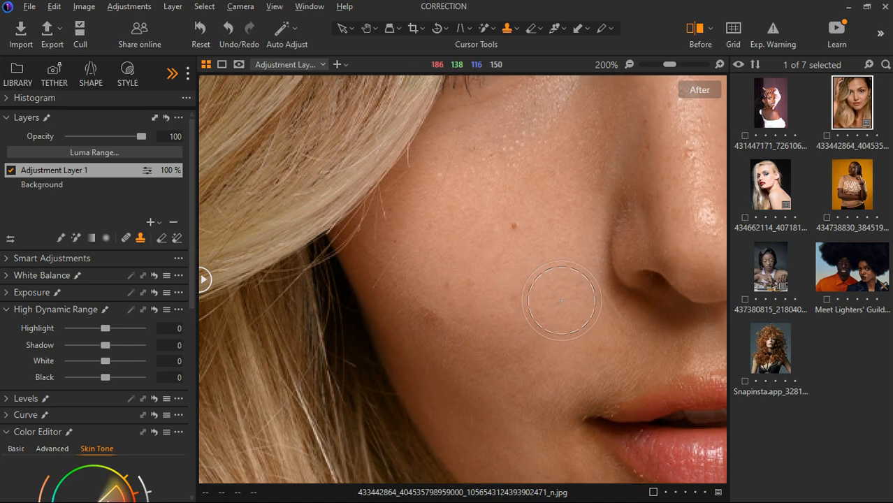
key(bracketleft)
key(bracketleft)
key(bracketleft)
key(bracketleft)
key(bracketleft)
key(bracketleft)
key(bracketleft)
key(bracketleft)
click(530, 287)
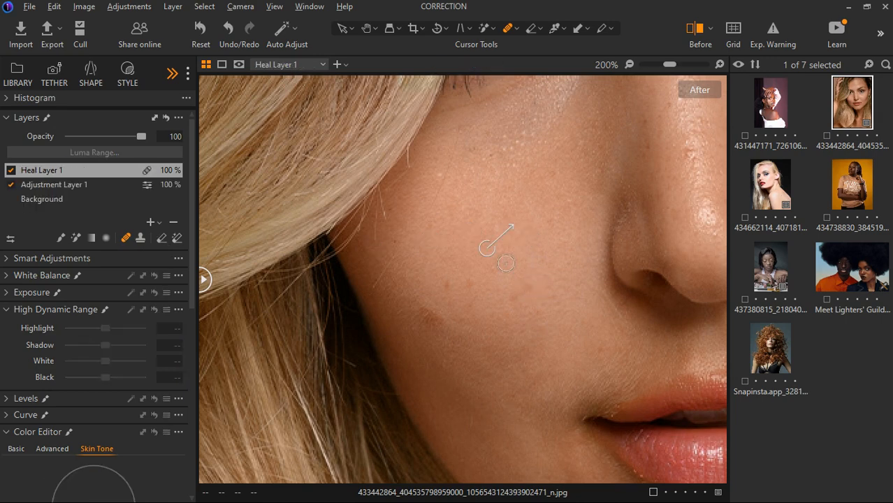
- Turn off Display Arrows in the Heal Brush settings
scroll(430, 324, down, 3)
scroll(464, 308, up, 4)
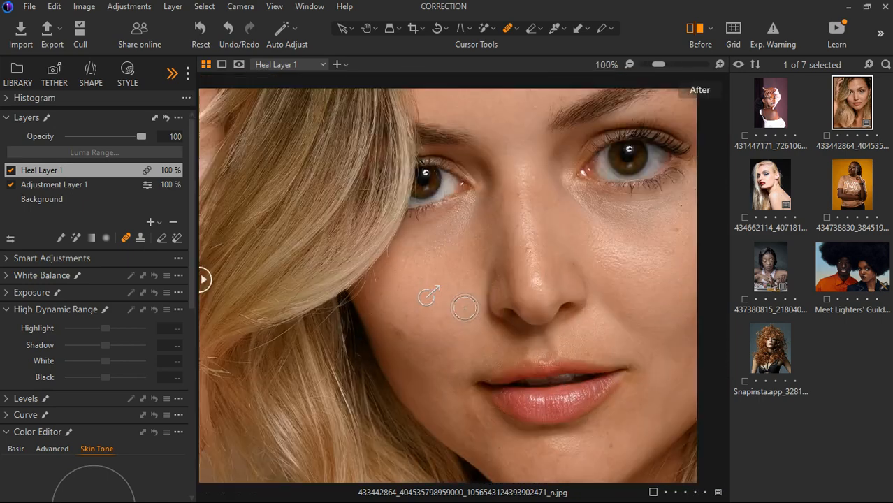
right_click(430, 287)
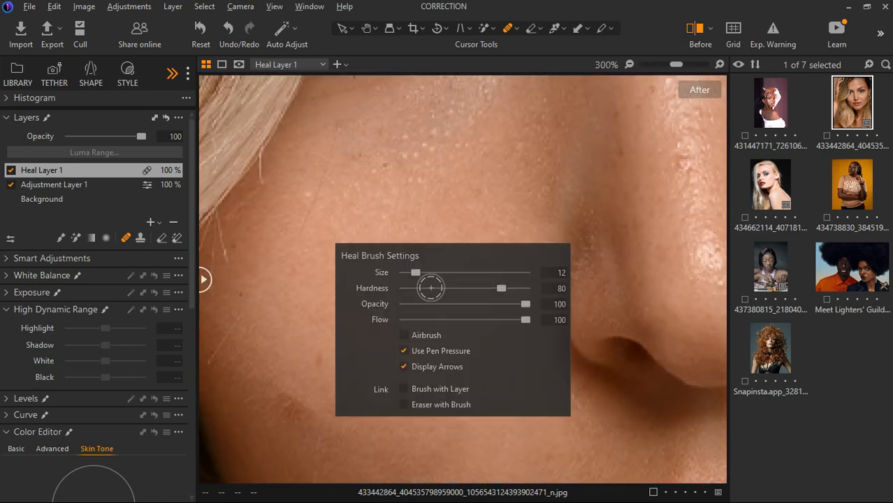
click(424, 366)
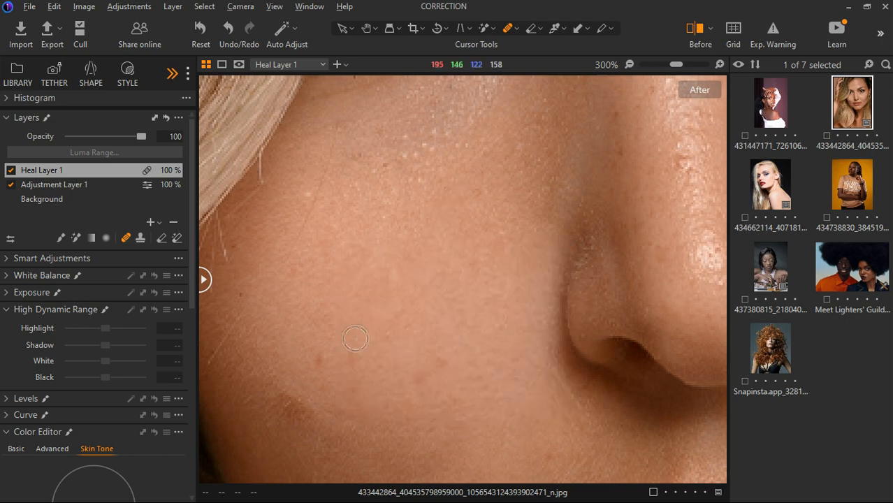
- Heal the reddish blemish on the lower part of the blonde woman's cheek
scroll(350, 332, down, 1)
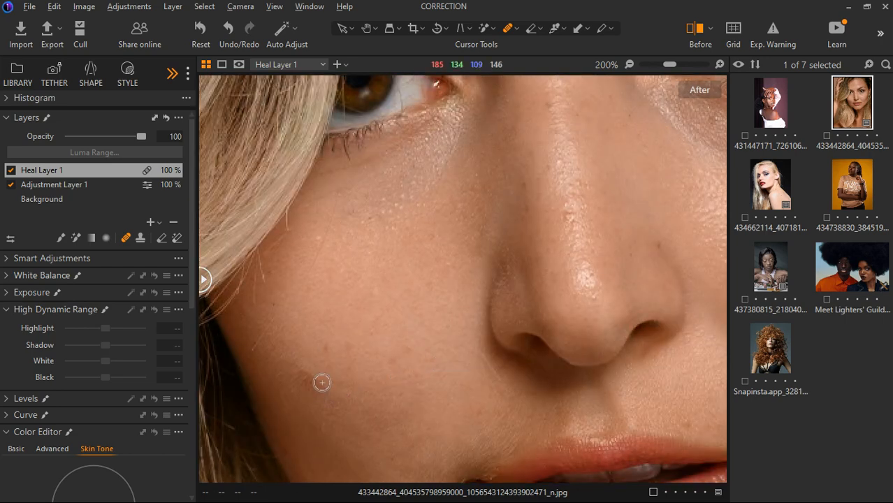
drag(320, 392, 323, 392)
scroll(341, 421, down, 3)
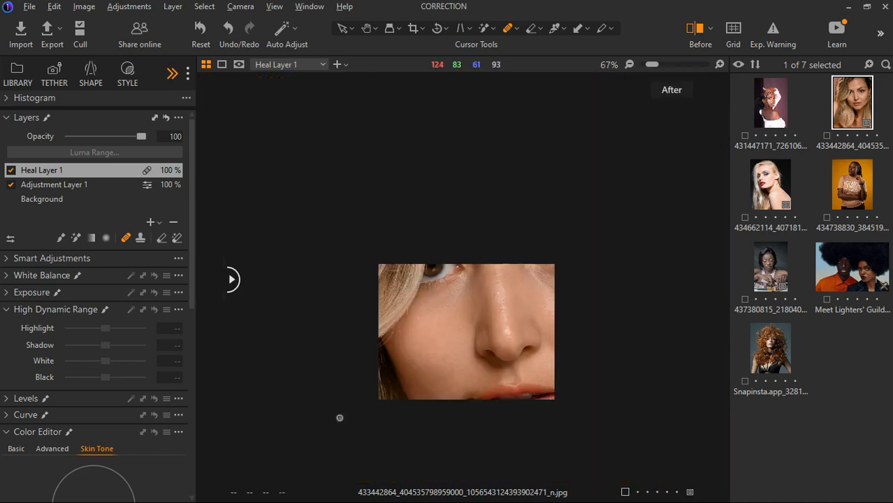
- Heal the reddish crease across the middle of the blonde woman's forehead
scroll(521, 163, up, 3)
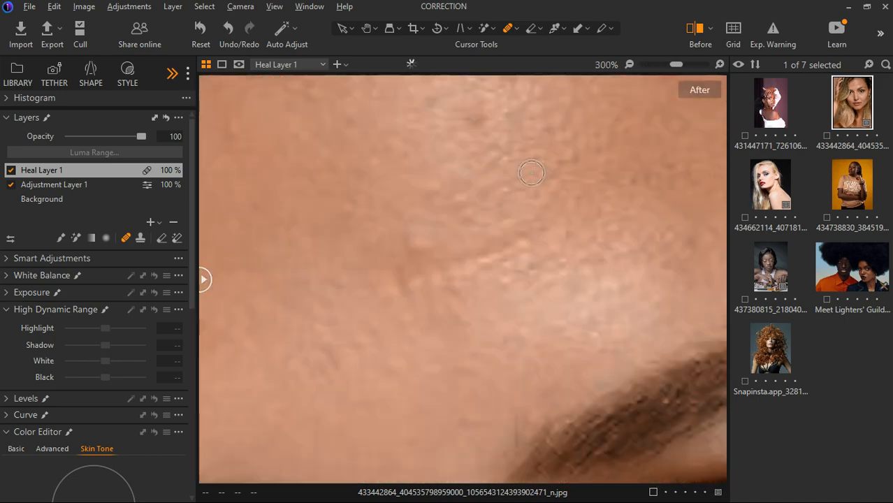
scroll(494, 253, down, 1)
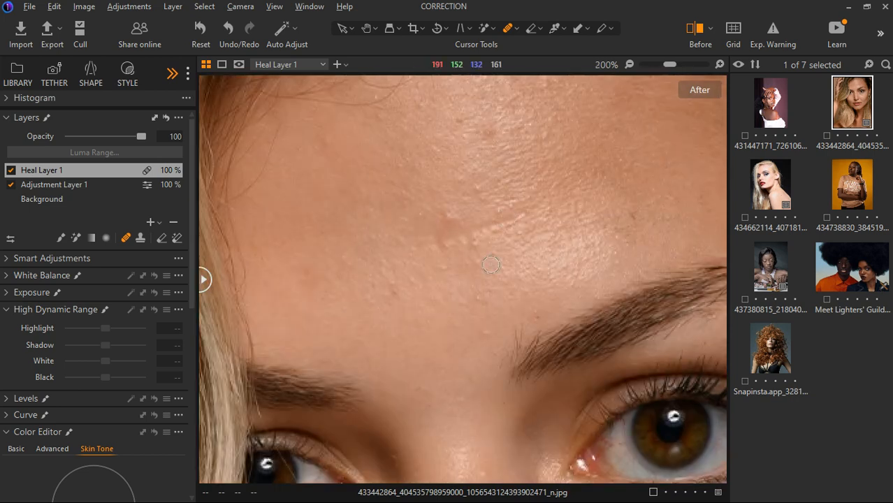
click(451, 216)
mouse_move(430, 242)
mouse_down()
mouse_move(488, 253)
mouse_move(537, 221)
mouse_up()
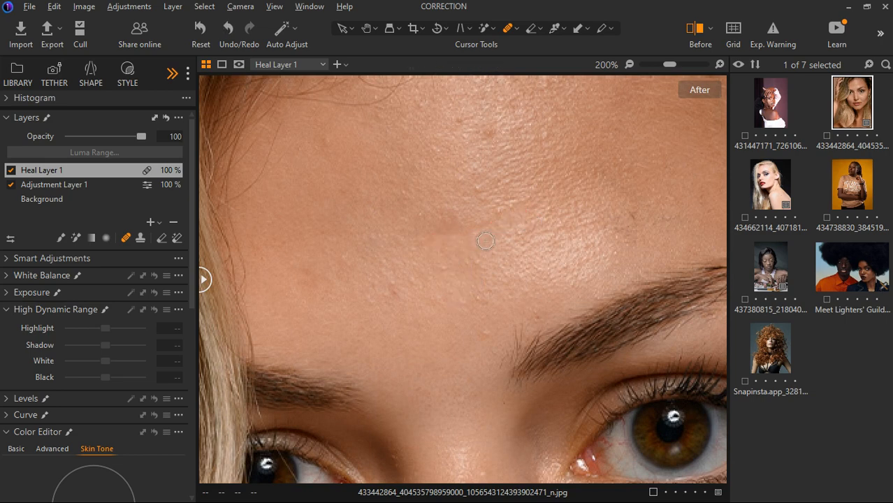
drag(436, 230, 494, 213)
- Heal the remaining small spots on the blonde woman's forehead and just above the space between her eyebrows
click(395, 293)
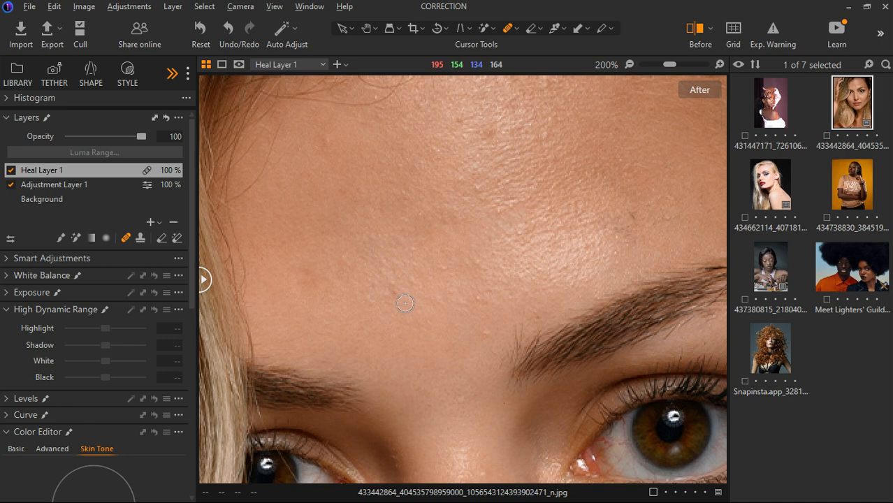
click(487, 334)
click(393, 283)
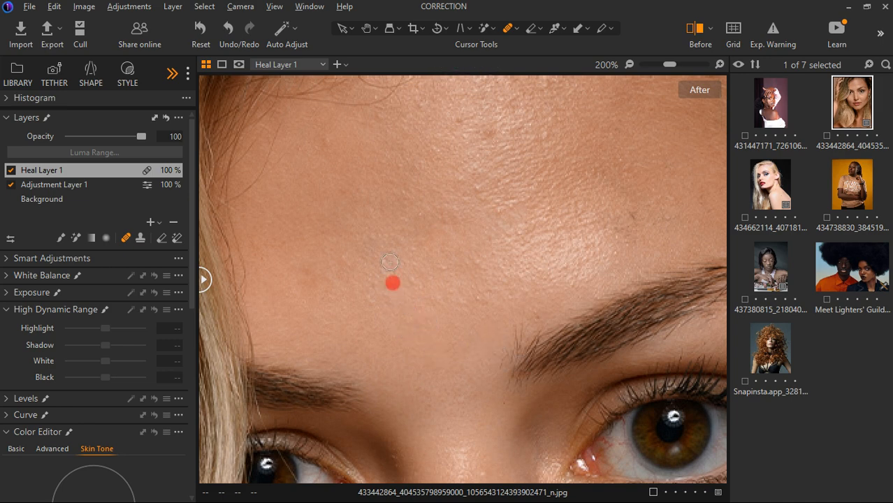
click(326, 142)
scroll(329, 292, down, 3)
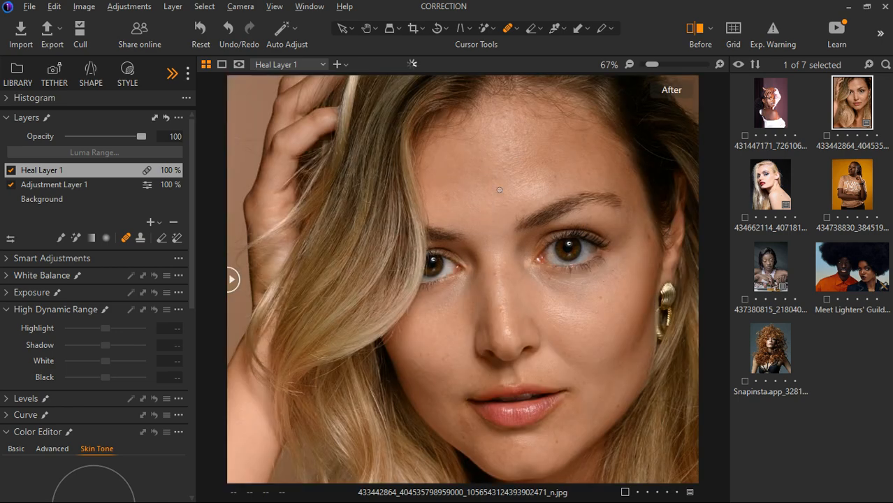
scroll(499, 189, down, 2)
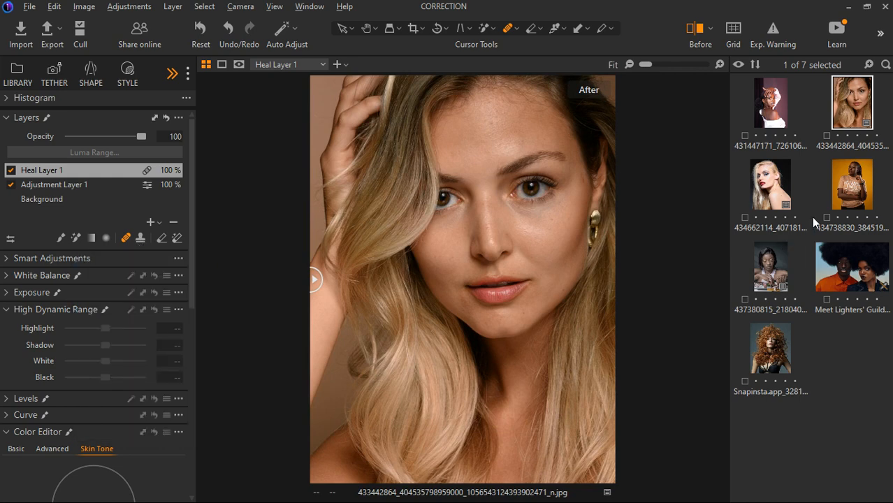
- Open the portrait of the woman in the white off-shoulder shirt and add a new empty adjustment layer
click(769, 117)
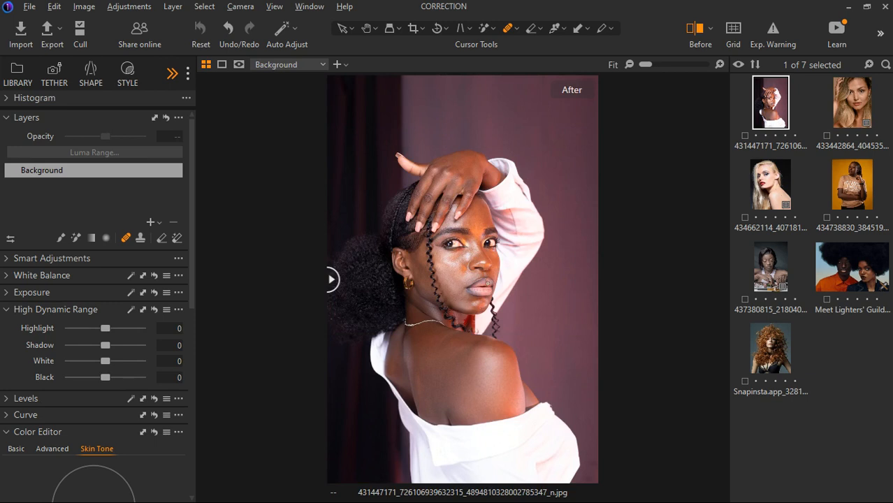
scroll(488, 277, up, 1)
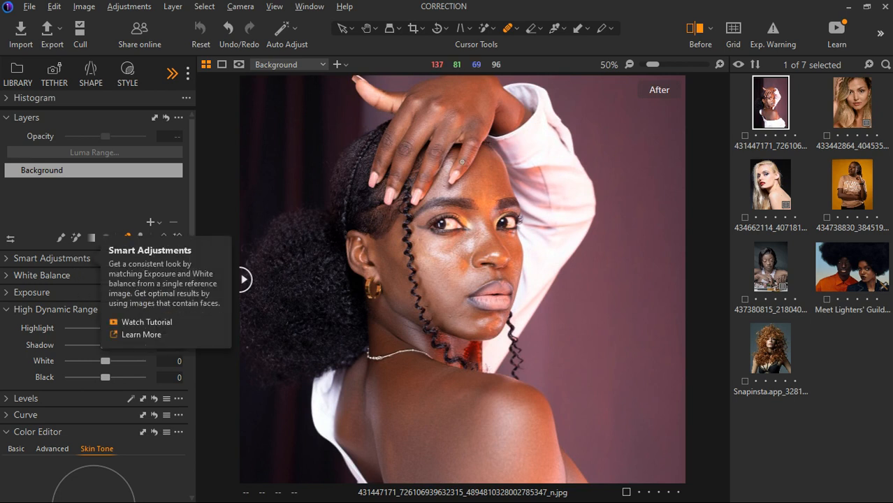
scroll(462, 279, down, 1)
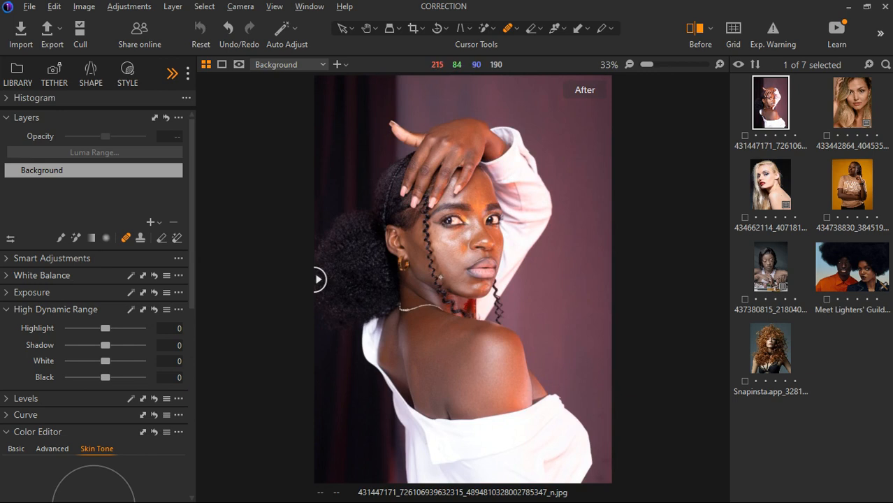
click(159, 224)
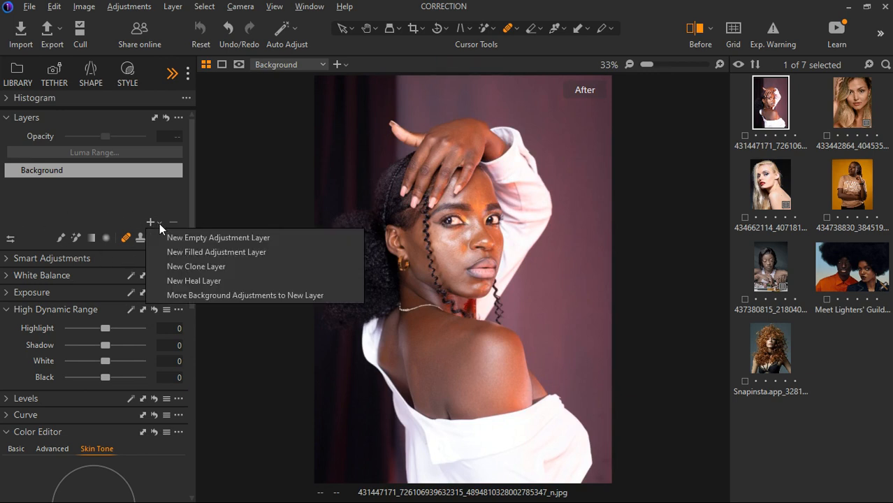
click(176, 239)
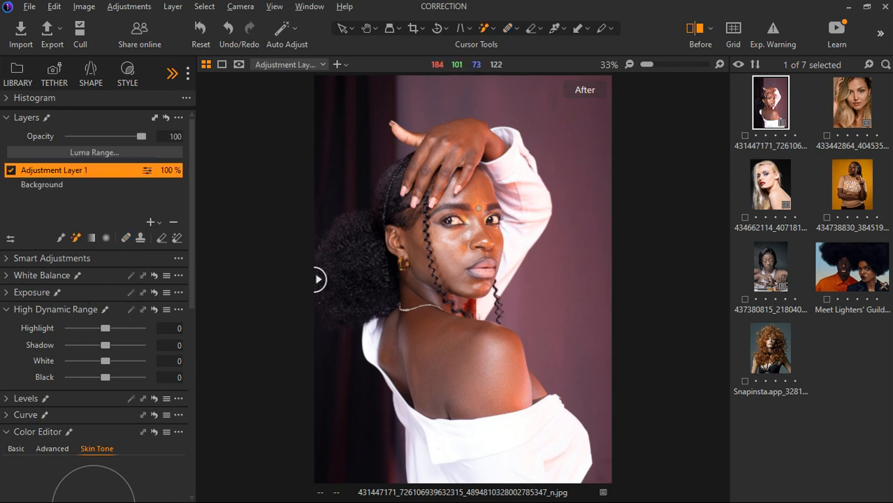
- Mask the woman's skin on the adjustment layer with the Magic Brush, covering her face, neck, hand, back and shoulder
click(423, 239)
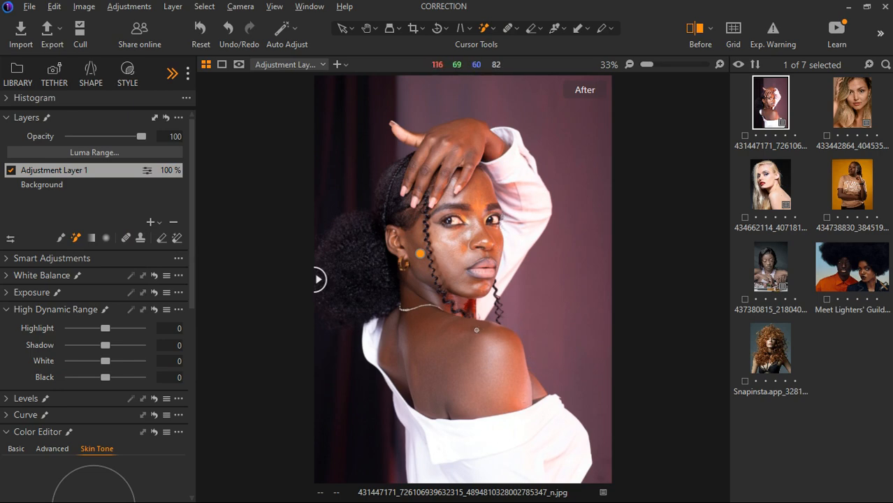
scroll(462, 207, up, 3)
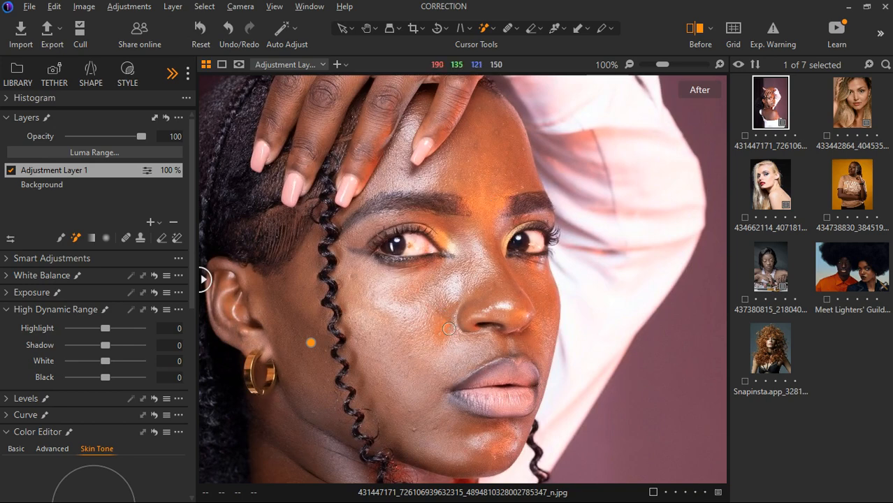
scroll(448, 346, down, 2)
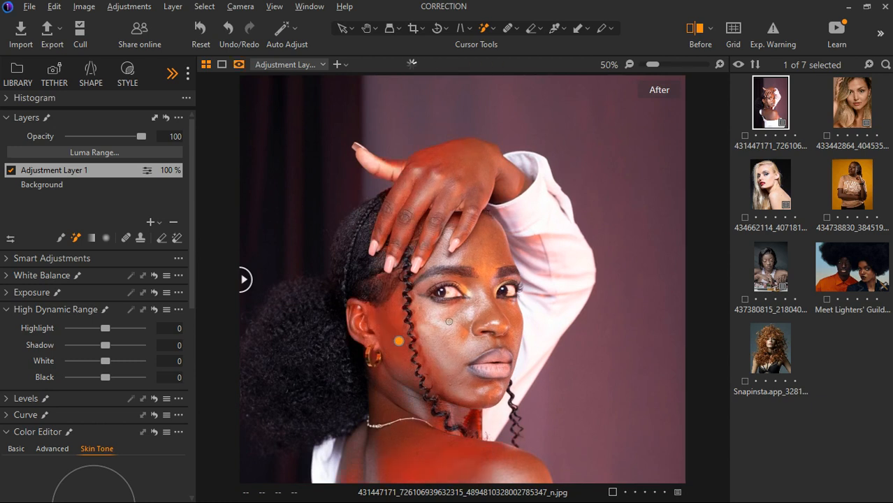
click(454, 370)
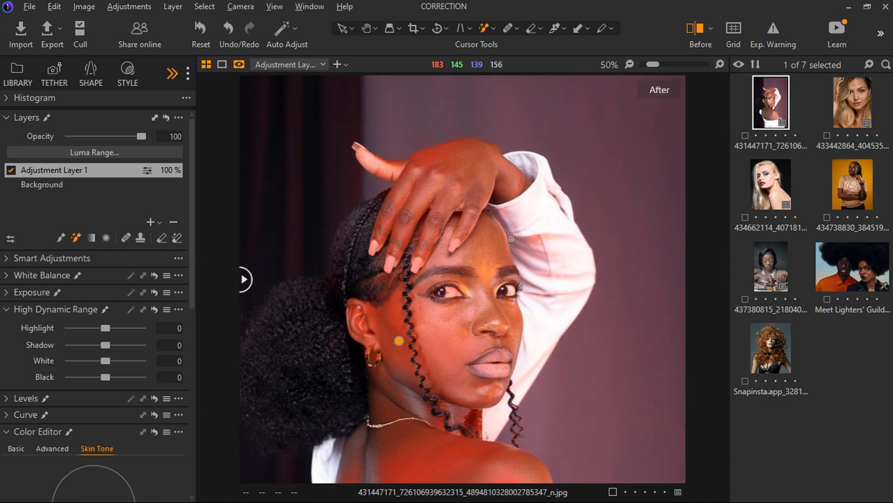
key(ctrl+0)
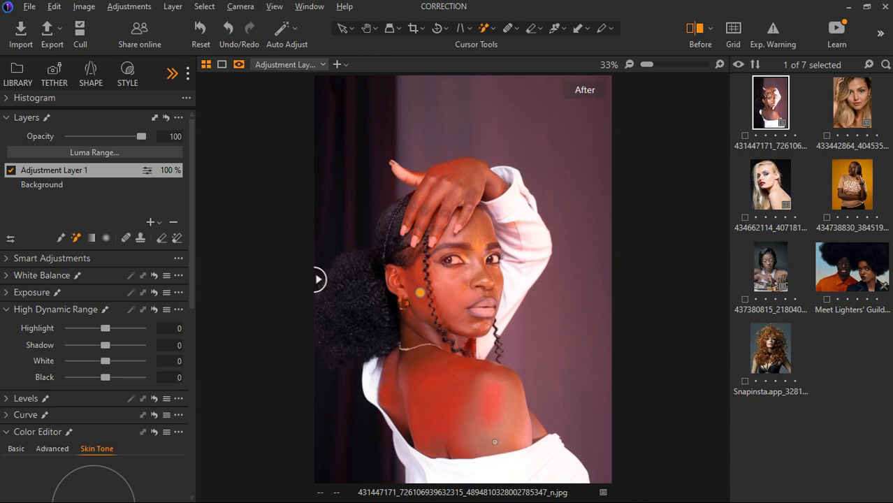
drag(481, 436, 496, 443)
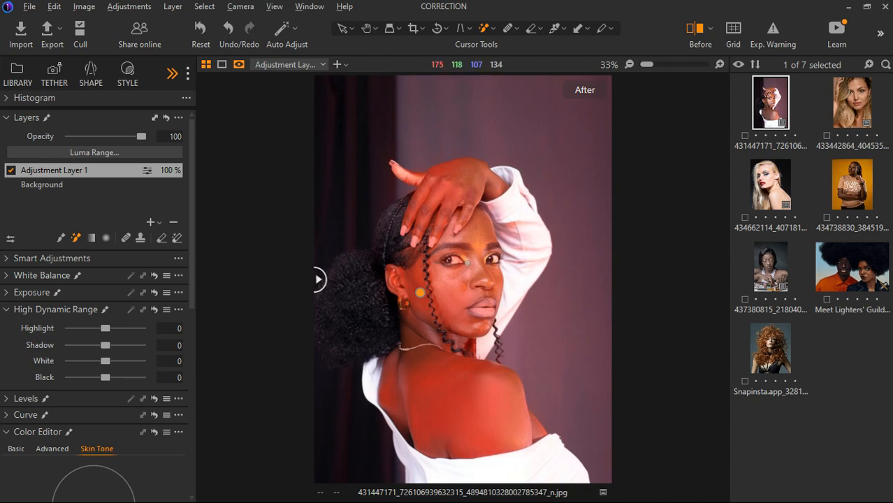
- Erase the skin mask from the woman's eyes, lips and fingernails
scroll(473, 259, up, 1)
scroll(490, 248, up, 1)
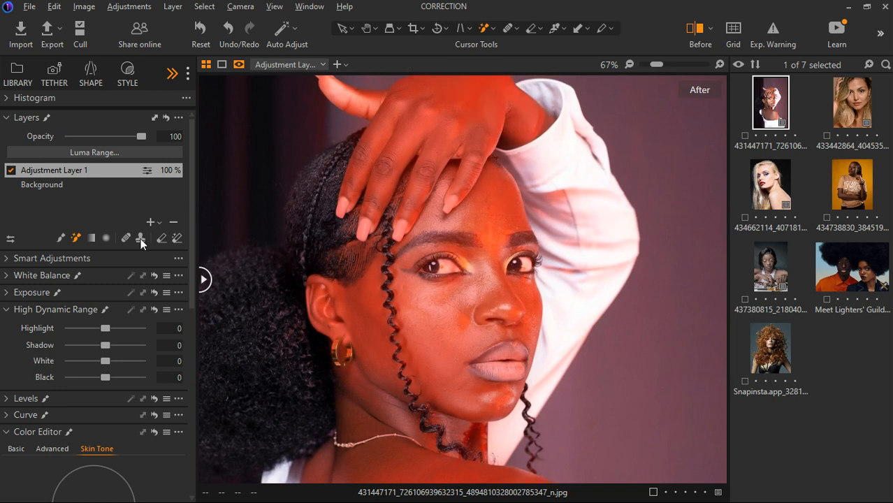
click(162, 238)
mouse_move(533, 273)
mouse_down()
mouse_move(533, 264)
mouse_move(520, 277)
mouse_move(542, 280)
mouse_move(529, 280)
mouse_up()
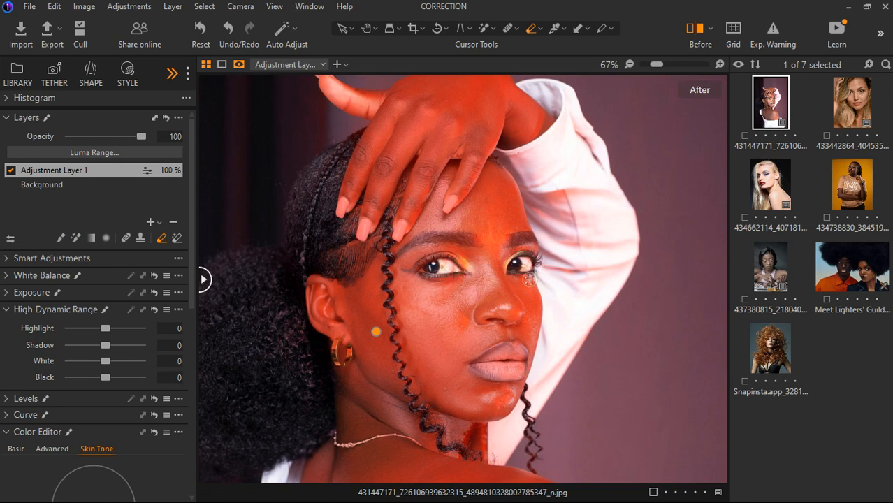
mouse_move(499, 368)
mouse_down()
mouse_move(534, 378)
mouse_move(490, 378)
mouse_move(519, 364)
mouse_move(533, 375)
mouse_move(462, 372)
mouse_up()
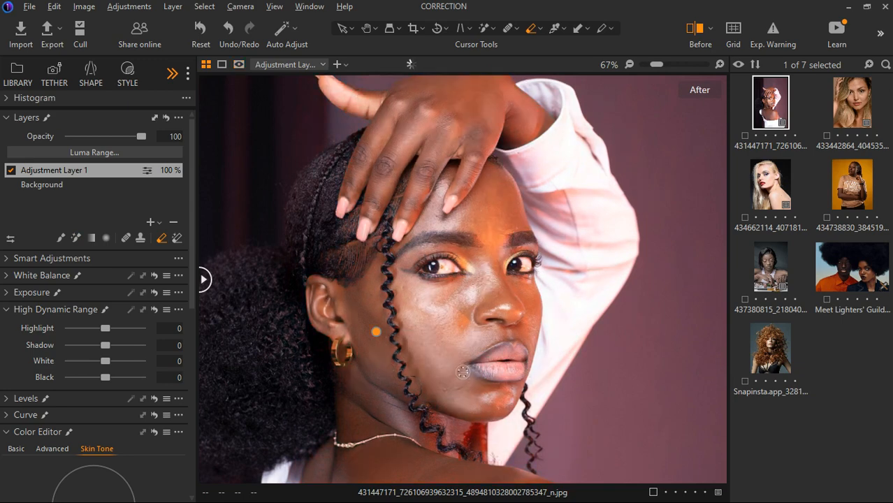
click(462, 372)
mouse_move(374, 239)
mouse_down()
mouse_move(368, 243)
mouse_move(409, 235)
mouse_move(403, 246)
mouse_move(402, 227)
mouse_move(460, 217)
mouse_move(451, 205)
mouse_up()
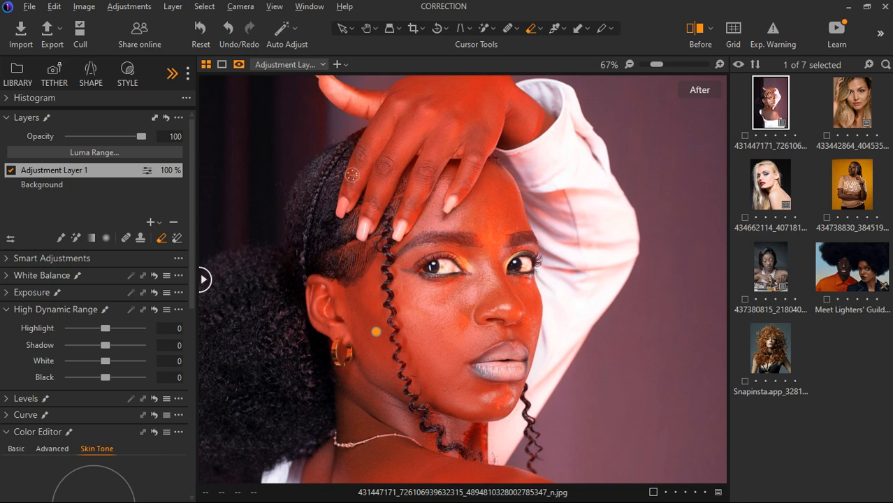
mouse_move(346, 214)
mouse_down()
mouse_move(347, 231)
mouse_move(406, 242)
mouse_up()
- Sample the skin tone on the side of the woman's face, beside the curled braid, with the Skin Tone color picker
key(ctrl+0)
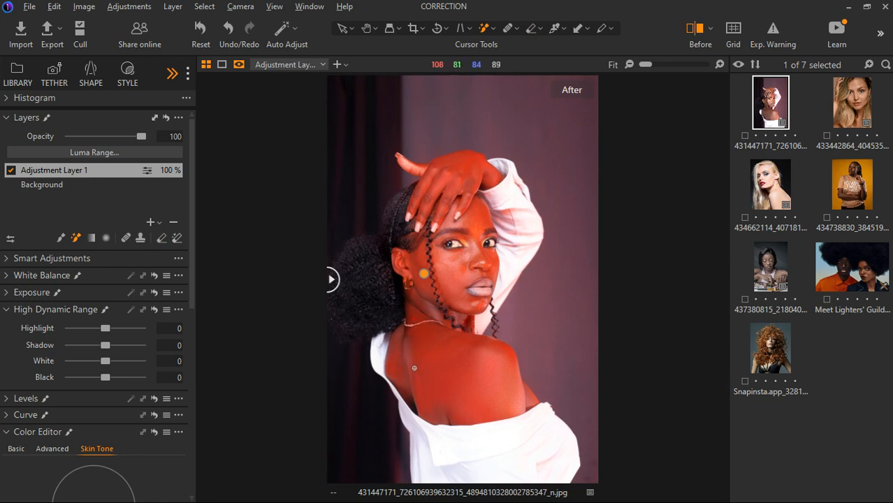
scroll(136, 344, down, 5)
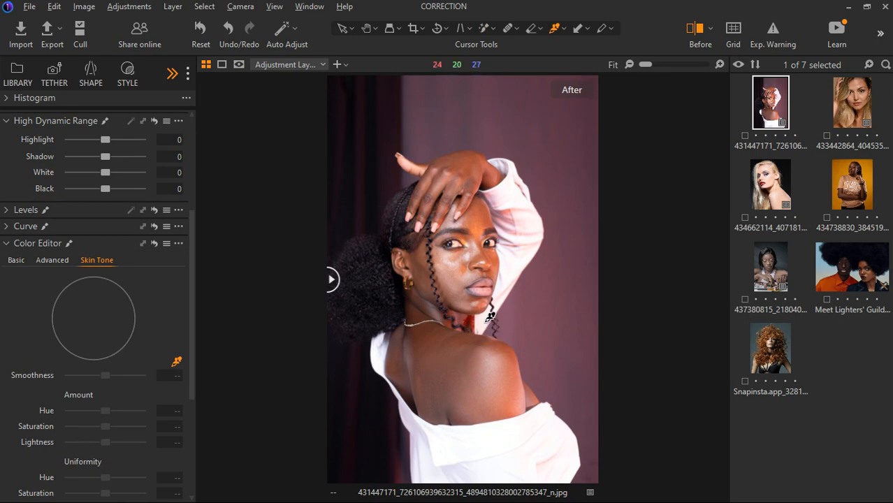
scroll(490, 315, up, 2)
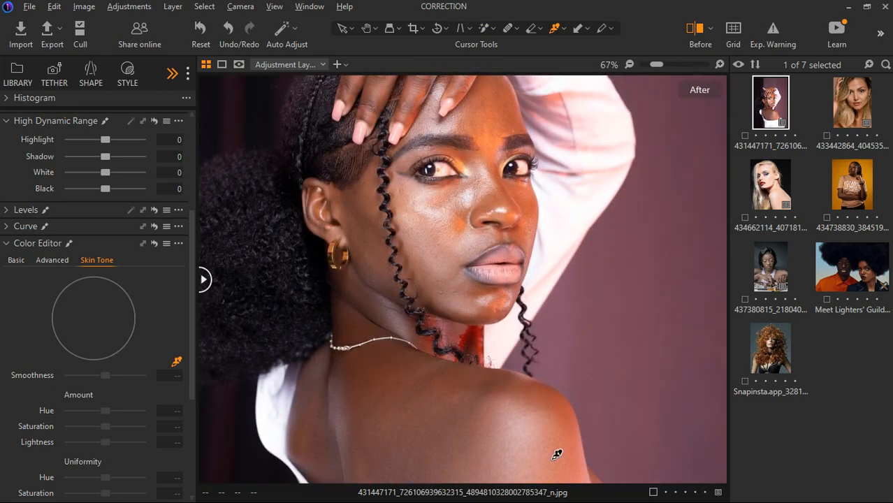
scroll(544, 481, up, 3)
scroll(543, 480, down, 3)
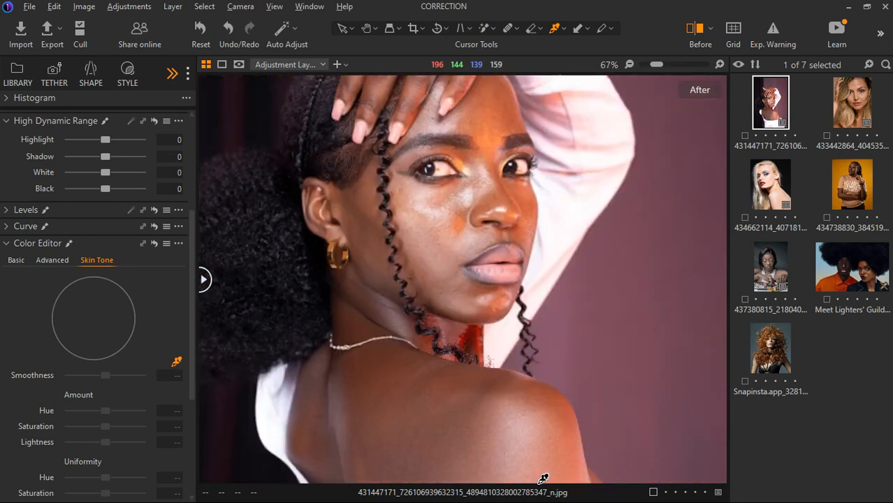
scroll(433, 439, up, 1)
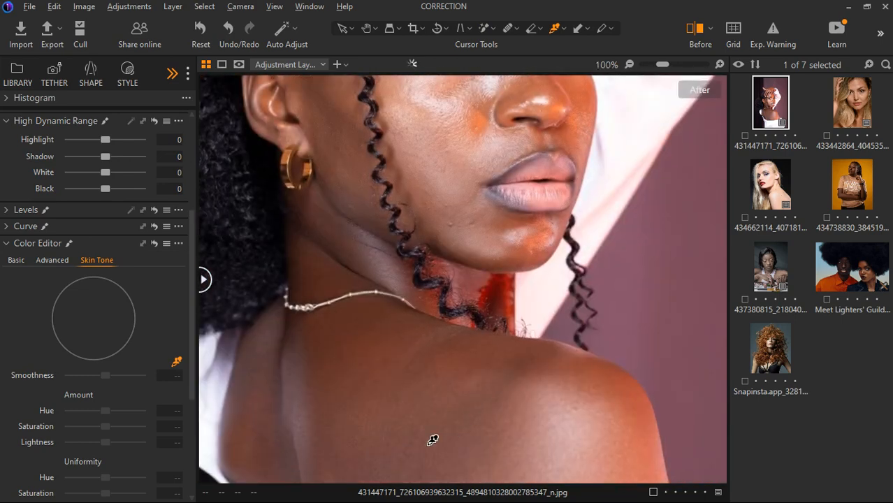
scroll(430, 429, down, 1)
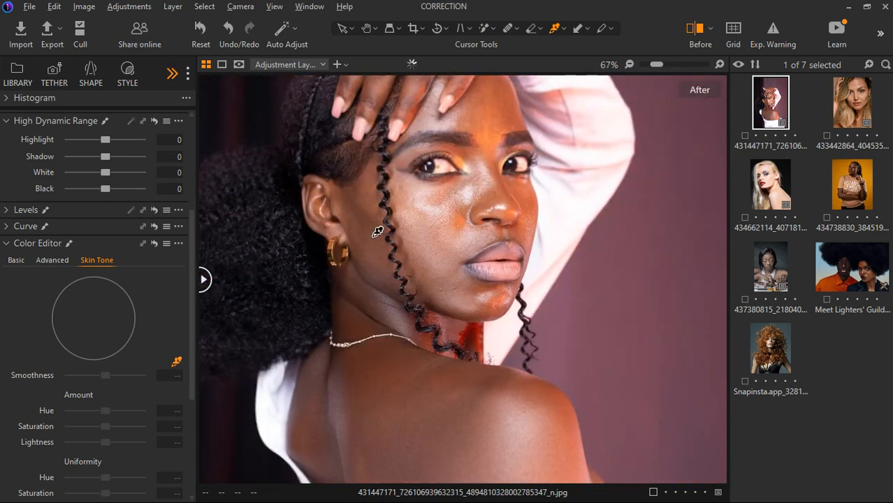
scroll(377, 232, up, 2)
scroll(286, 231, down, 1)
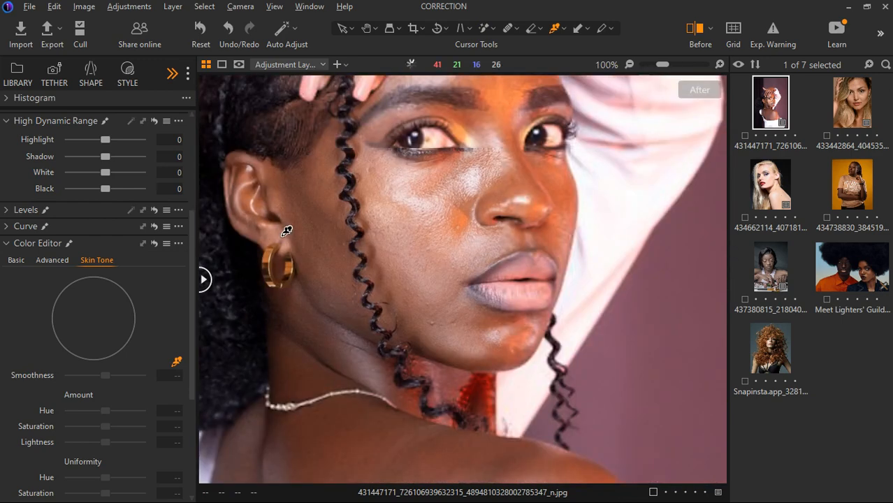
click(340, 180)
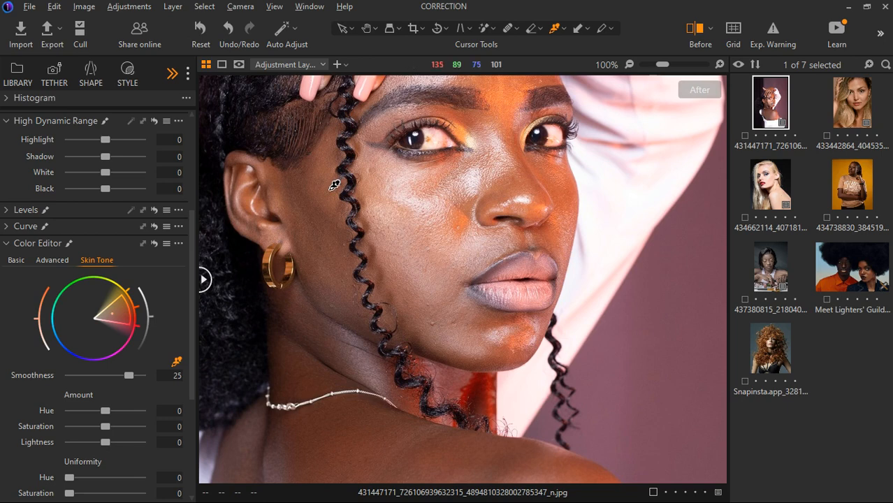
- Set the skin-tone uniformity to Hue 100 and Saturation 86, comparing the portrait before and after
scroll(335, 208, down, 2)
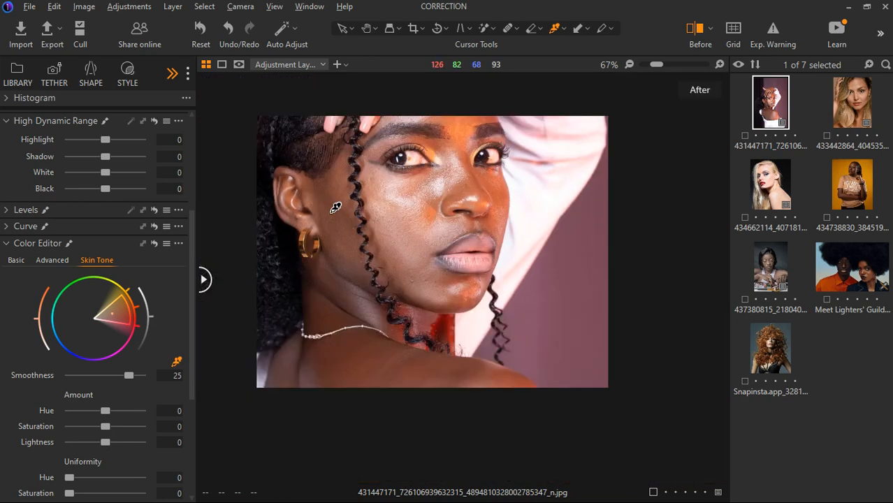
scroll(114, 391, down, 3)
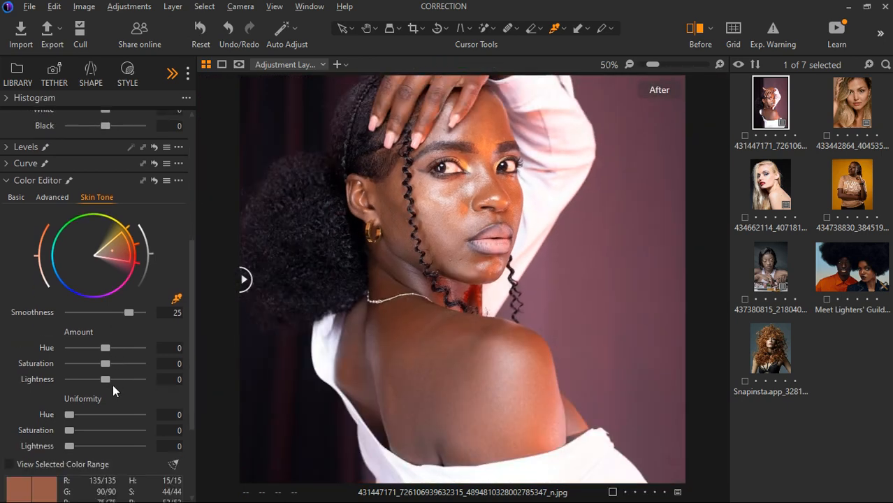
drag(71, 384, 147, 383)
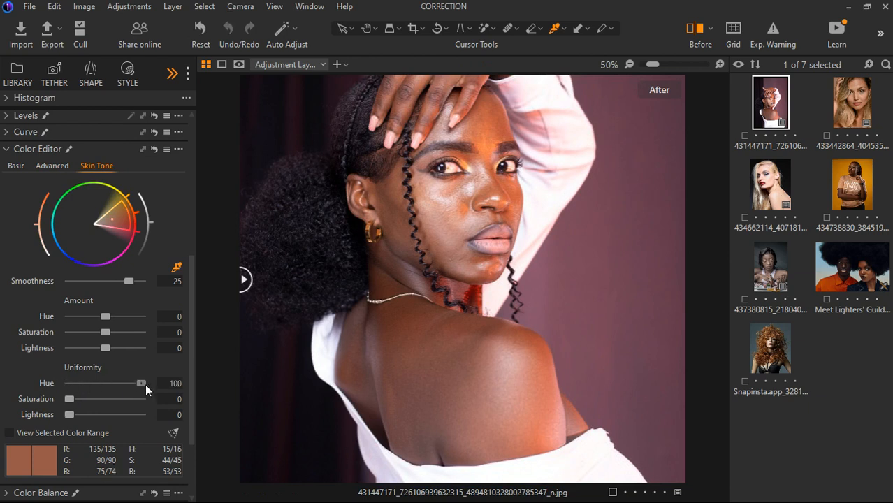
drag(146, 384, 148, 382)
drag(246, 279, 194, 303)
scroll(445, 303, up, 1)
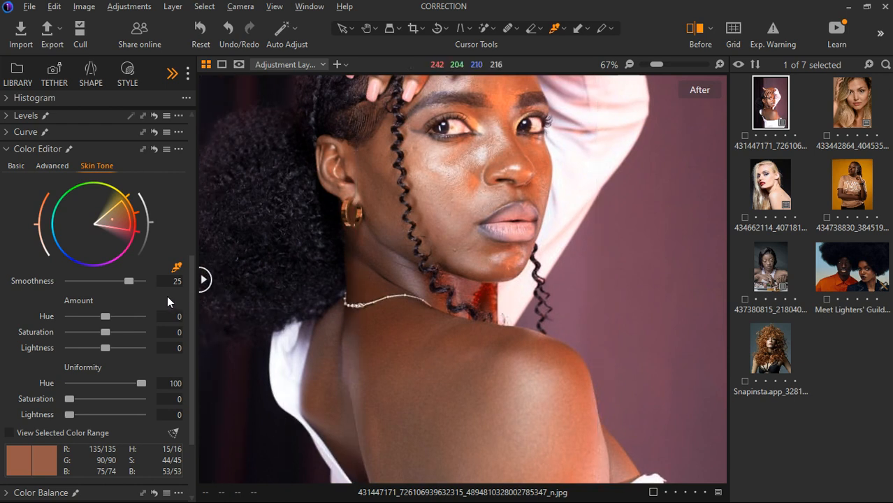
drag(71, 400, 133, 398)
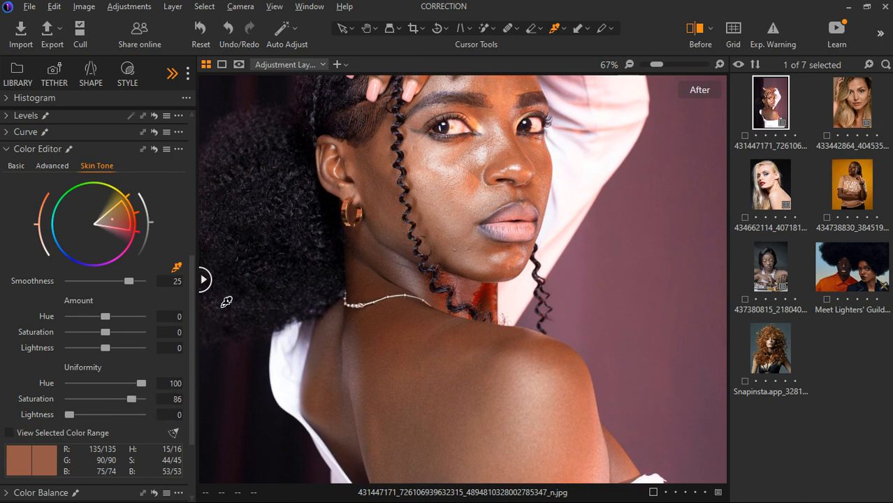
- Compare the portrait before and after the skin-tone uniformity adjustment, both in full and close up on the woman's face
drag(272, 284, 189, 317)
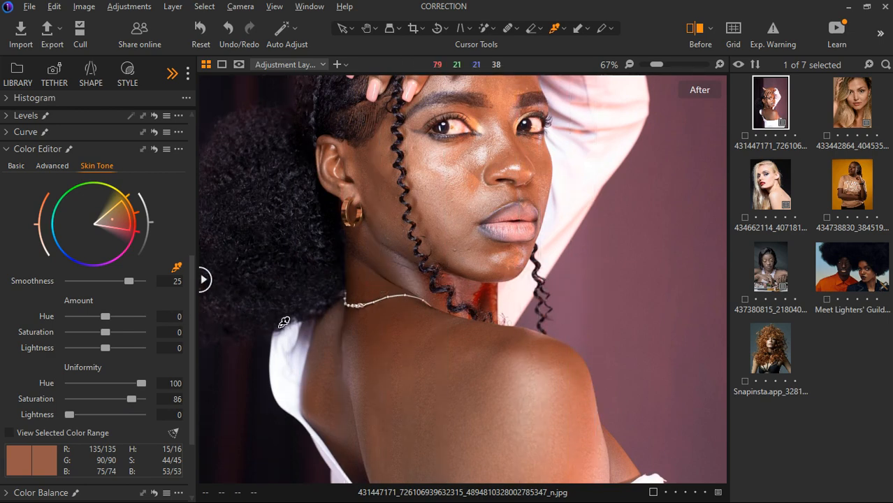
scroll(331, 329, down, 2)
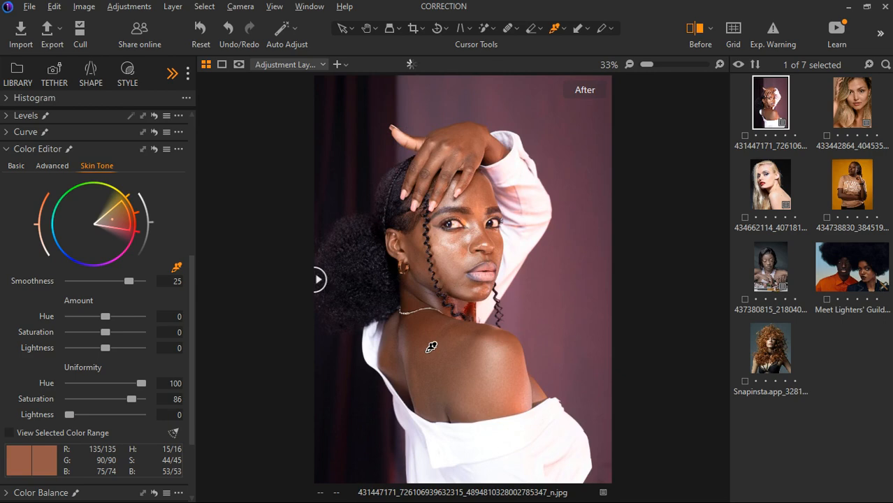
scroll(491, 258, up, 2)
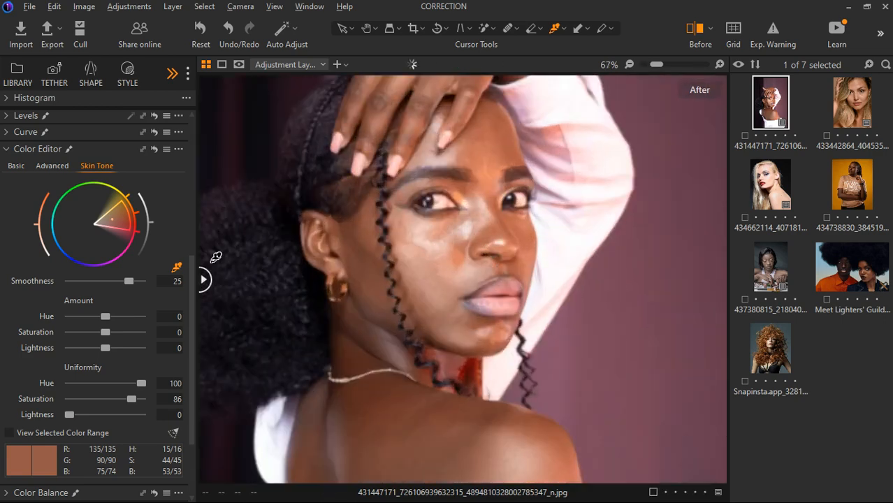
drag(204, 279, 154, 277)
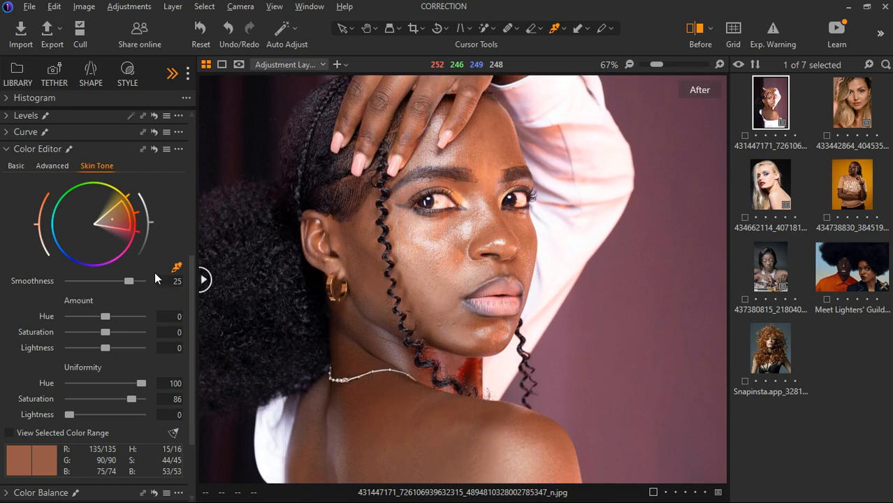
scroll(432, 266, down, 1)
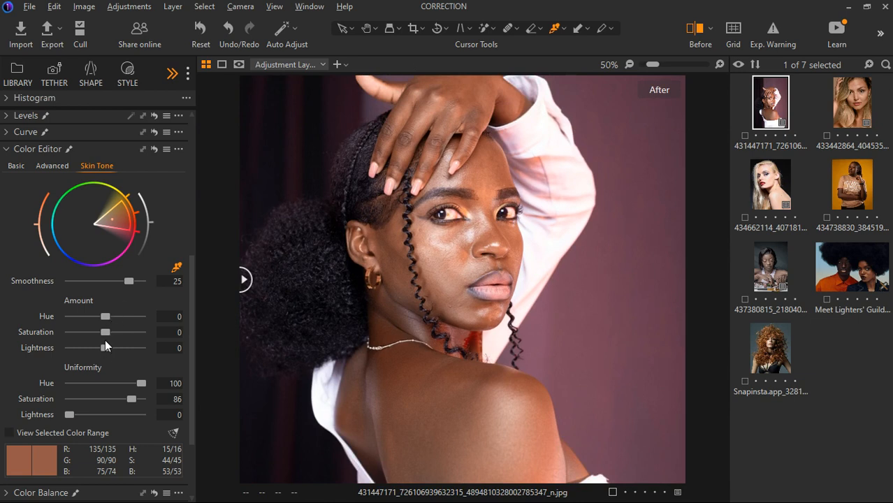
- Set the skin-tone amount to Hue 3 and Saturation 10.4, and compare the whole portrait and the raised hand before and after
drag(105, 332, 117, 332)
drag(62, 318, 128, 323)
scroll(457, 337, down, 1)
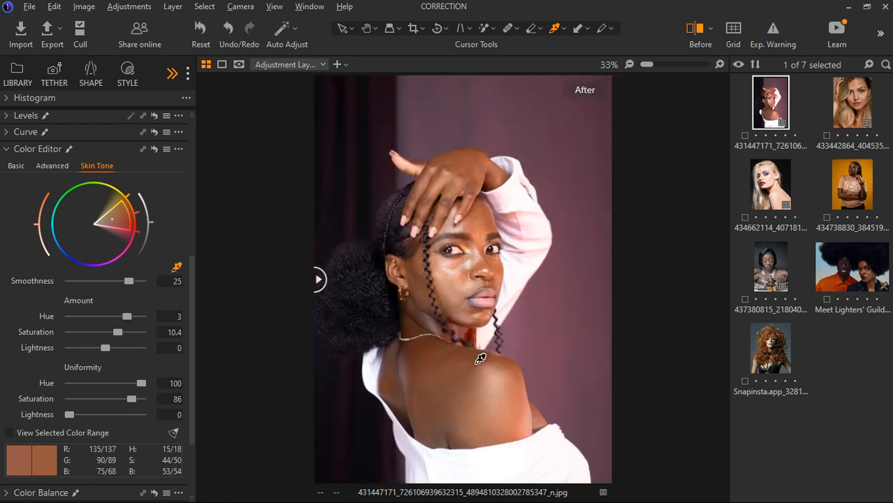
drag(319, 279, 564, 279)
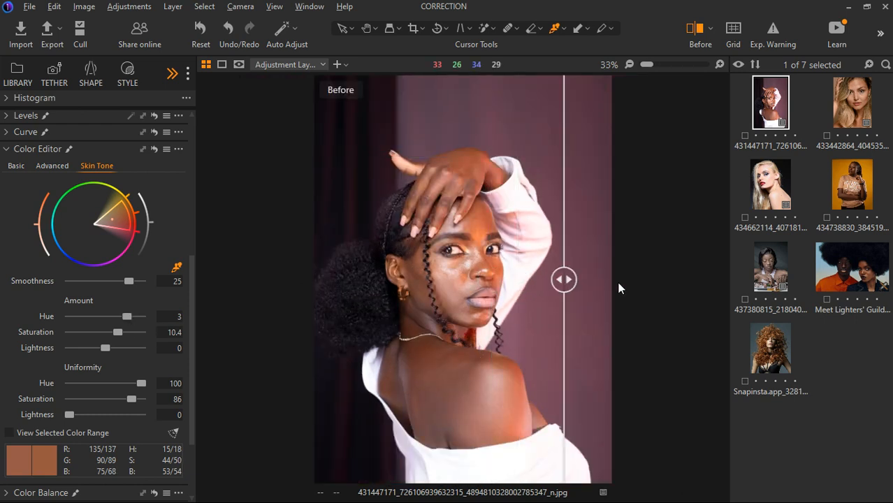
drag(620, 288, 248, 302)
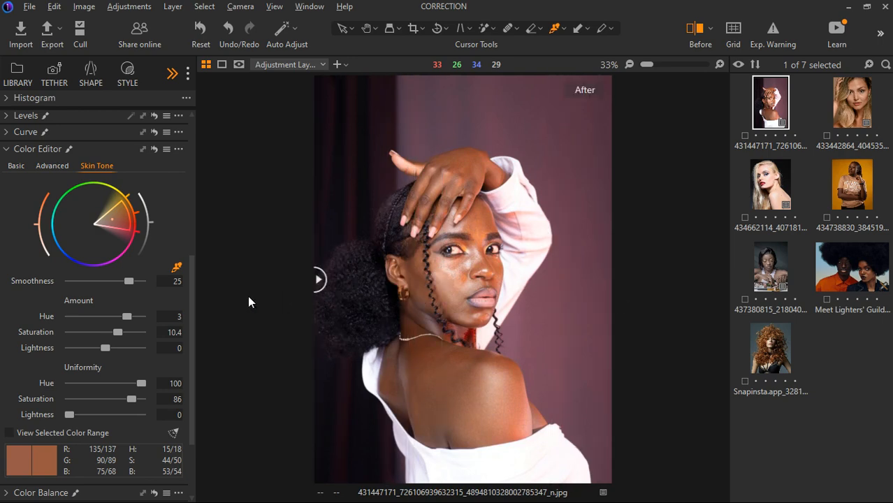
double_click(485, 154)
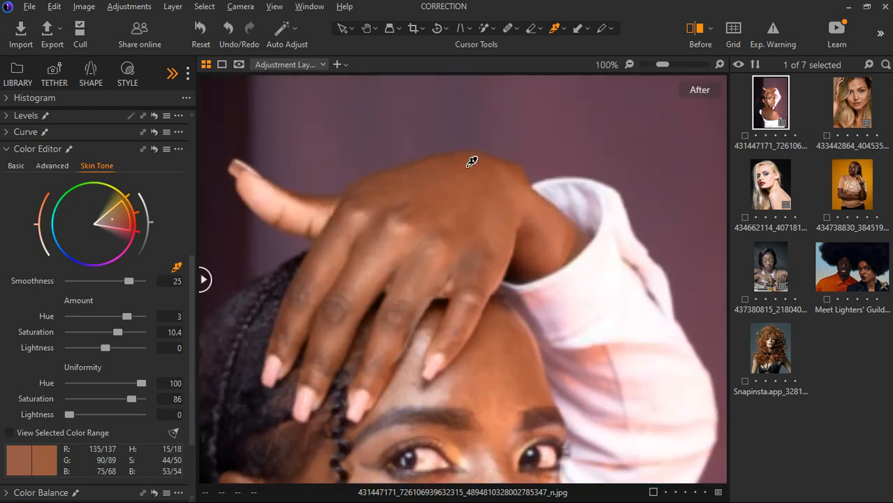
drag(206, 281, 159, 263)
scroll(489, 270, down, 2)
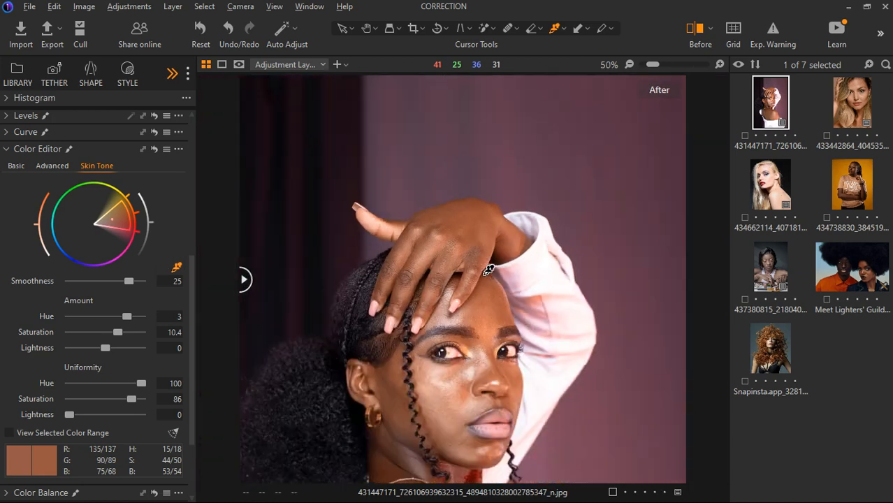
scroll(489, 270, down, 2)
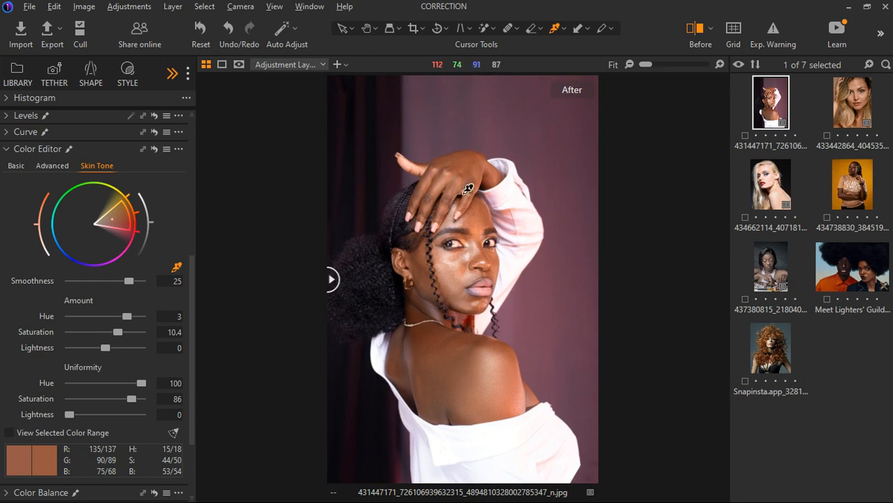
- Add a new empty adjustment layer and mask the purple backdrop and dark curtain on it with the Magic Brush
scroll(95, 231, up, 8)
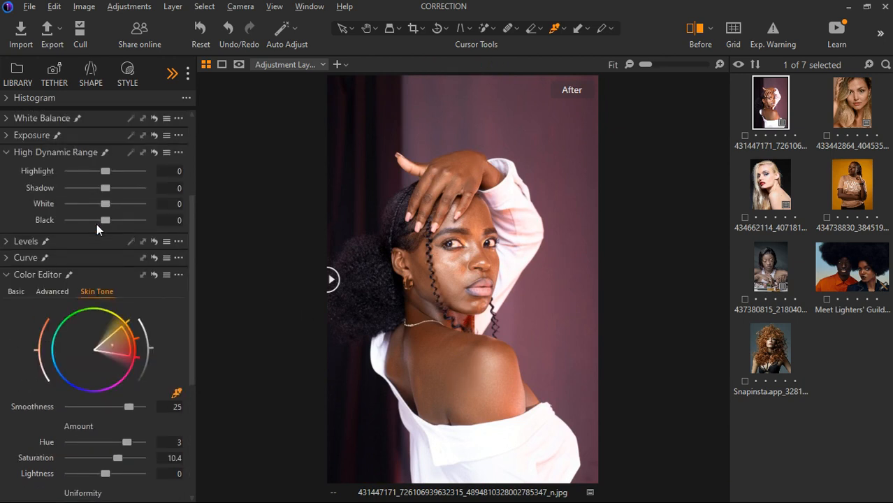
click(160, 223)
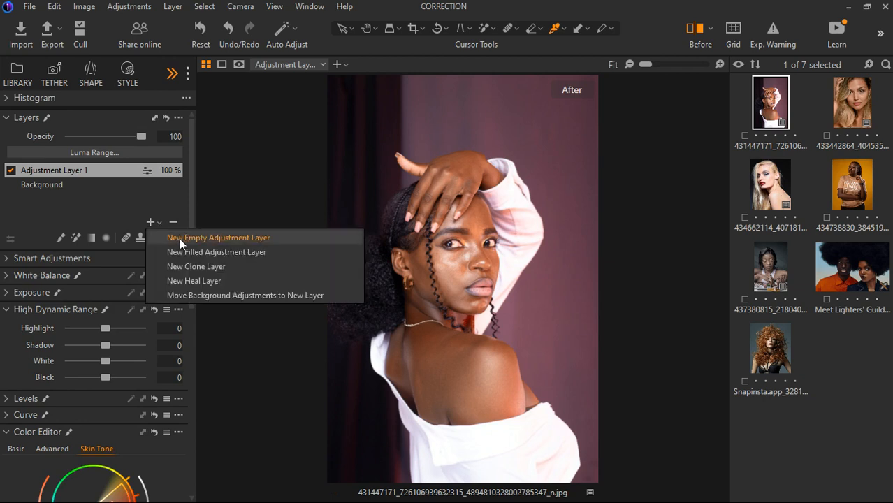
click(179, 238)
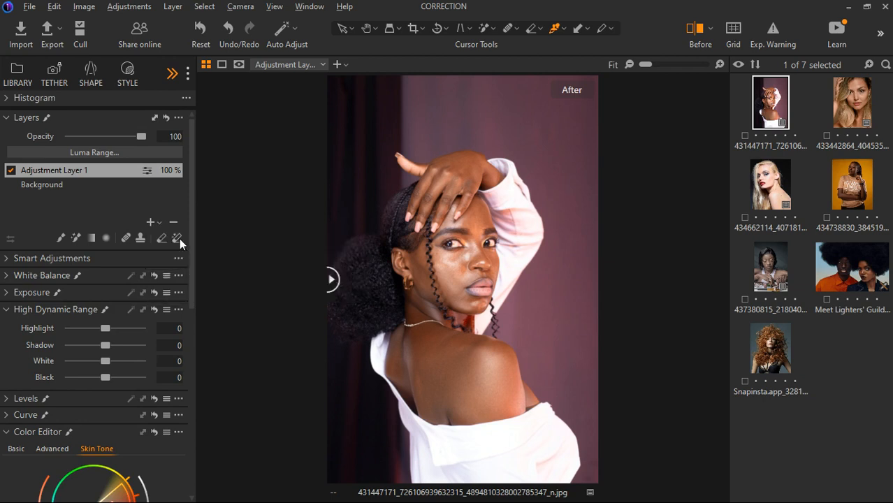
click(76, 237)
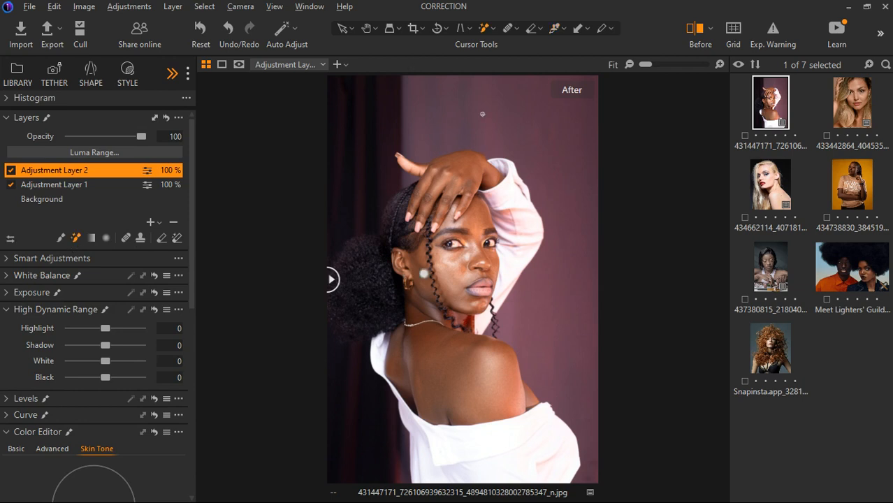
click(440, 109)
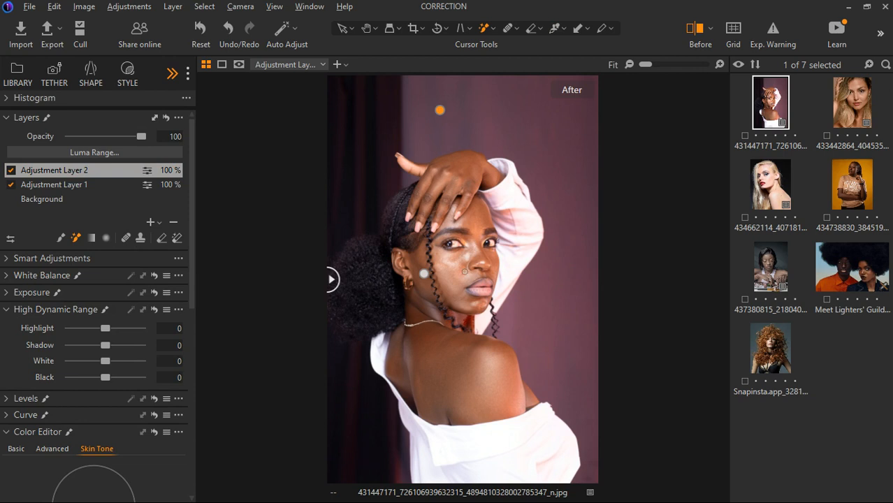
click(450, 128)
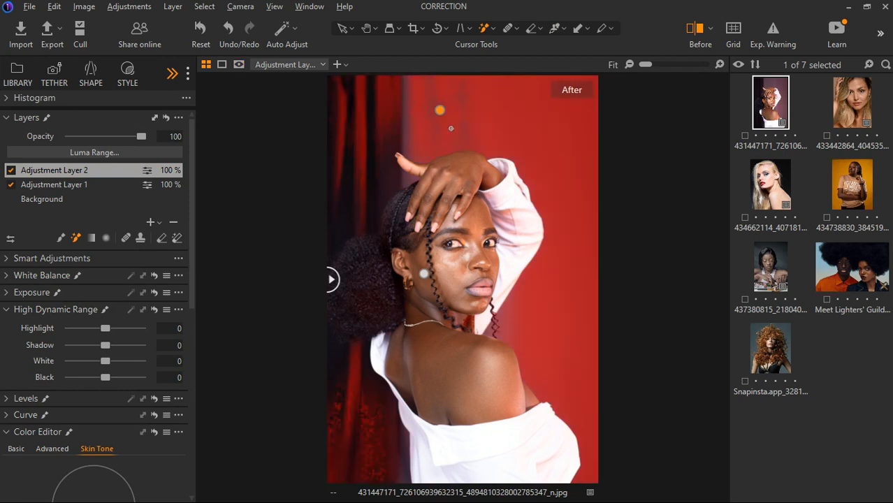
click(338, 229)
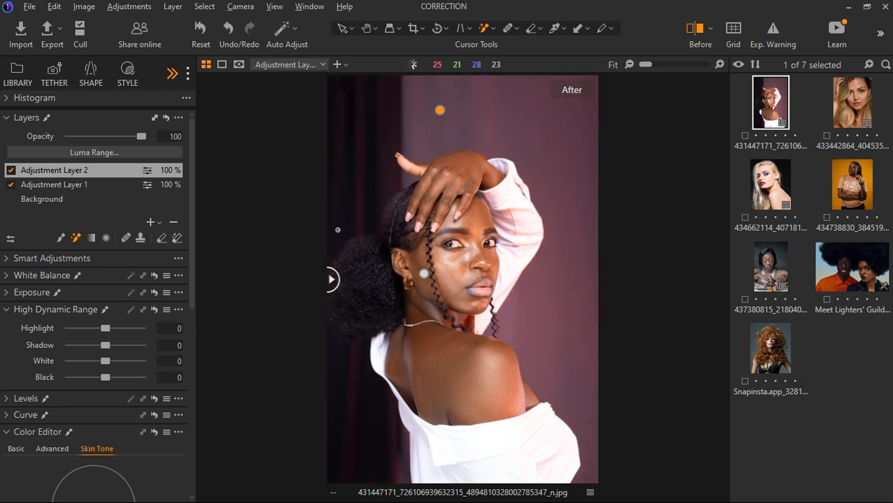
- Sample the purple backdrop above the woman's hand with the Skin Tone color picker
scroll(77, 241, down, 3)
scroll(78, 241, down, 1)
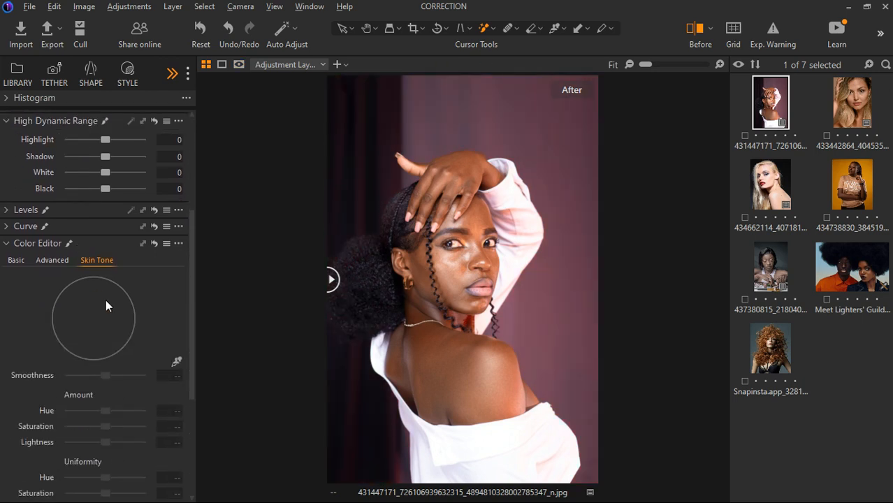
click(176, 362)
click(499, 108)
scroll(499, 109, up, 3)
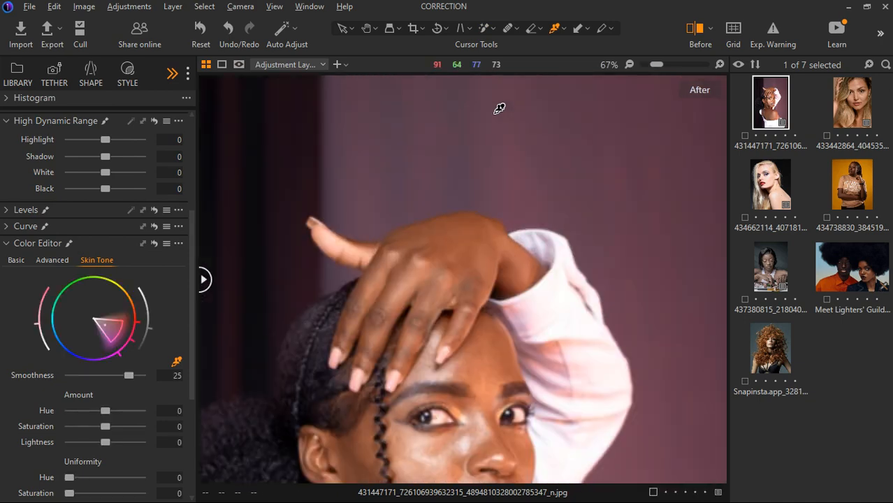
scroll(499, 109, down, 3)
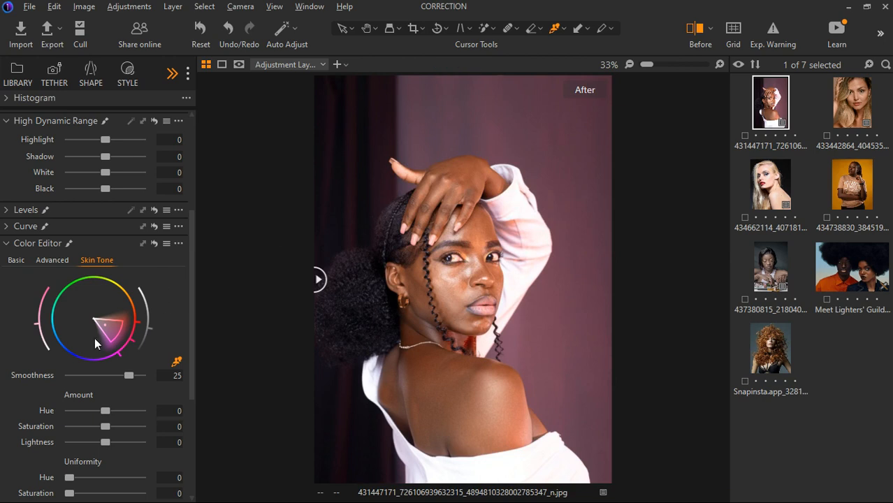
- Set the backdrop's skin-tone uniformity to Hue 100, Saturation 100 and Lightness 100, and compare it before and after
scroll(96, 396, down, 3)
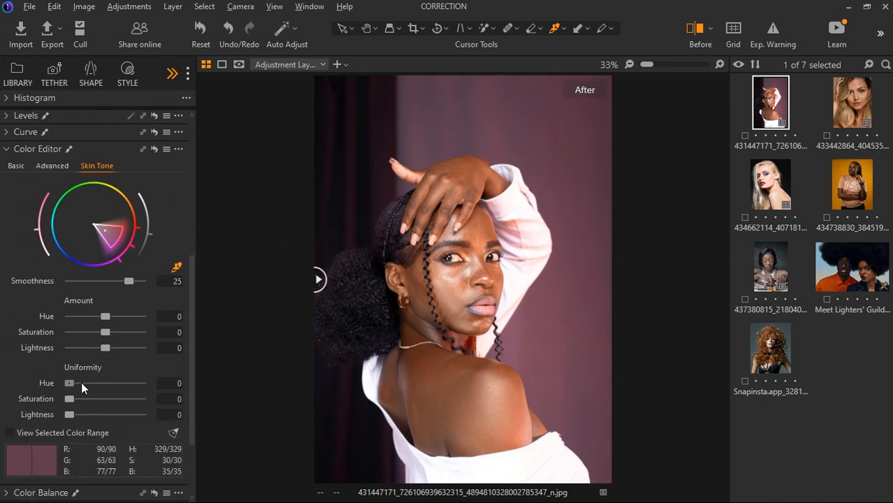
drag(69, 384, 183, 394)
drag(74, 399, 185, 400)
drag(69, 415, 175, 432)
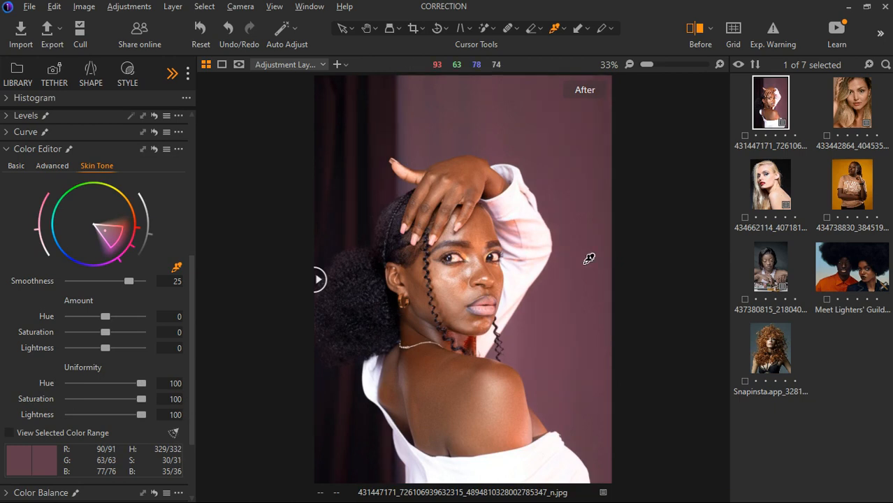
drag(326, 288, 274, 285)
- Pick the backdrop colour in the Basic Color Editor, try both hue extremes and set its Hue to 30
click(17, 169)
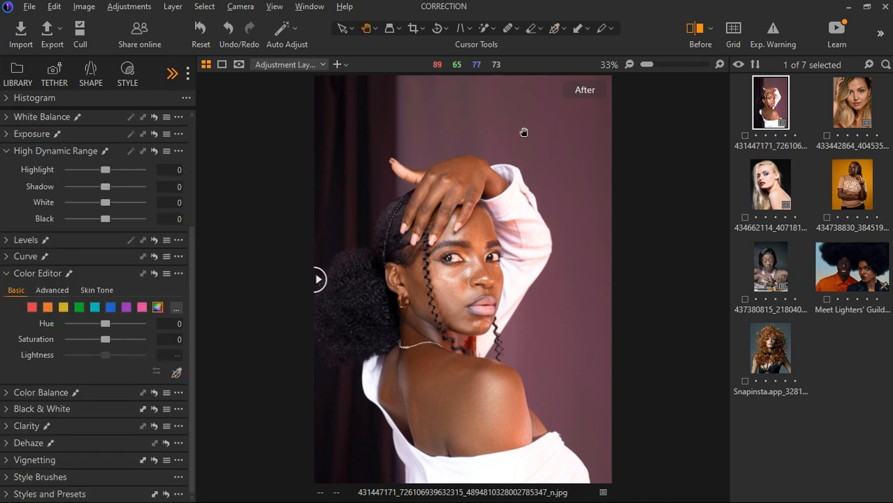
click(175, 373)
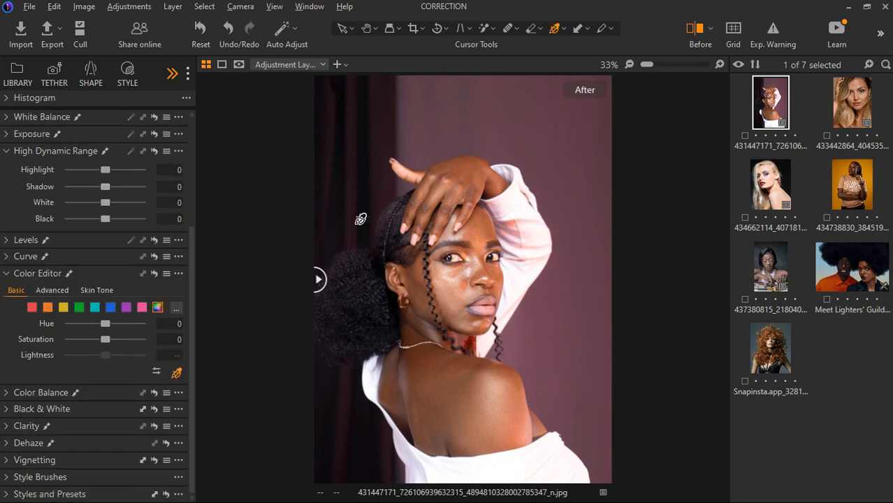
click(538, 137)
drag(103, 323, 56, 320)
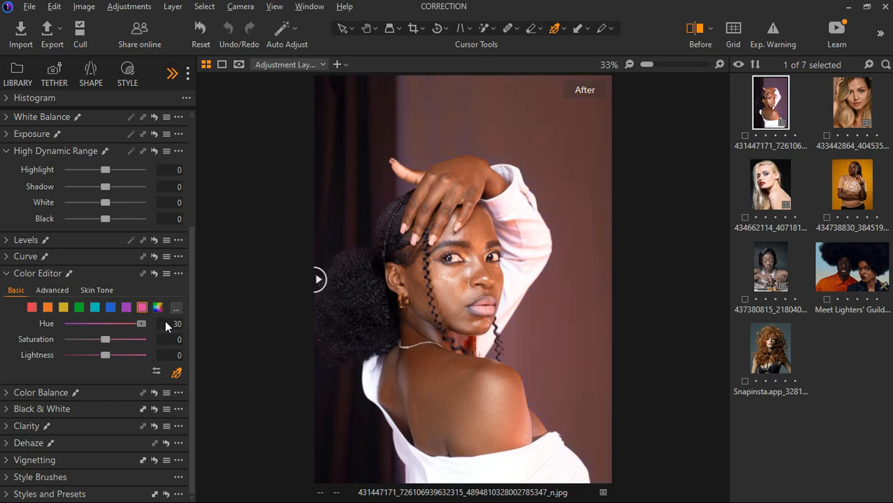
drag(165, 321, 0, 332)
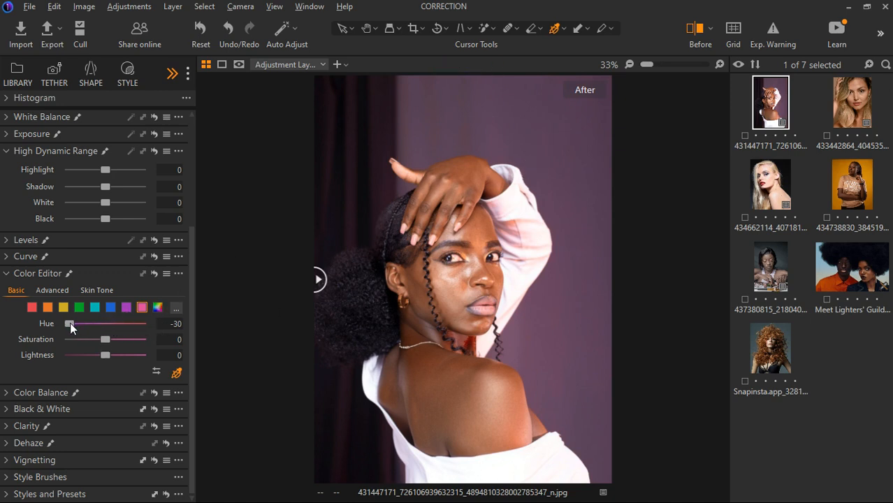
drag(70, 324, 218, 323)
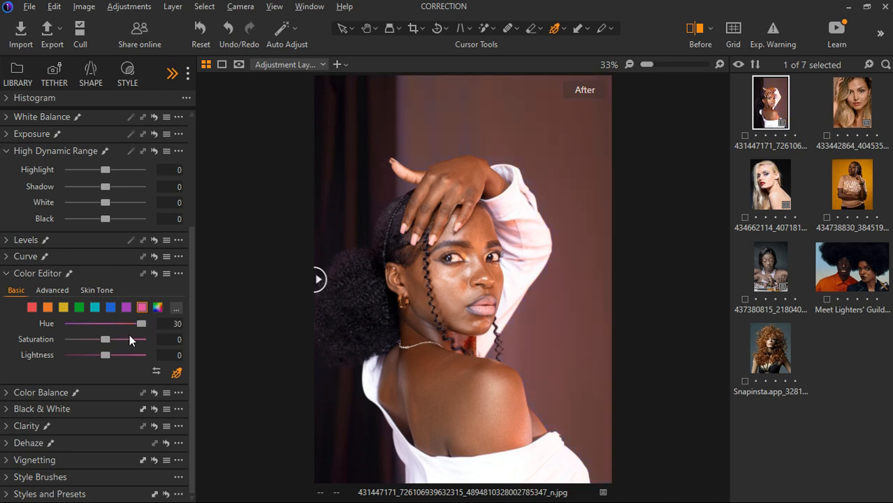
- Pick two colour ranges from the backdrop in the Advanced Color Editor and set the Hue of each to 30
click(54, 288)
click(554, 124)
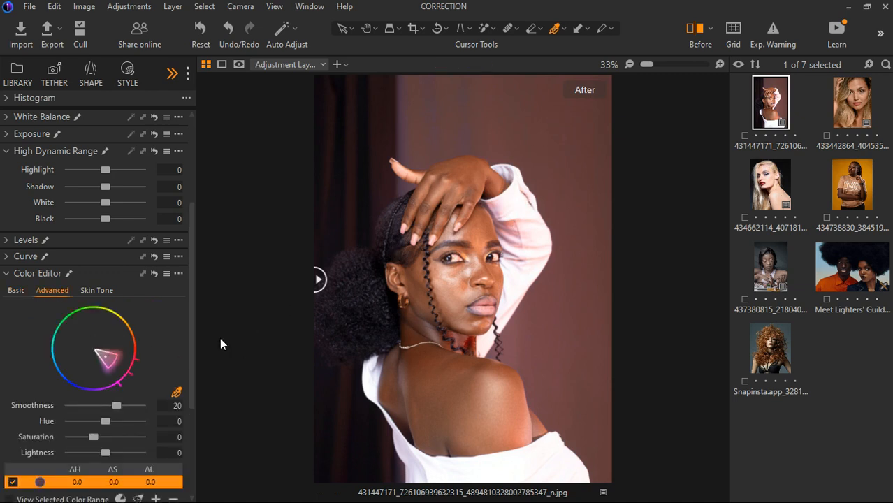
drag(106, 420, 149, 420)
click(576, 139)
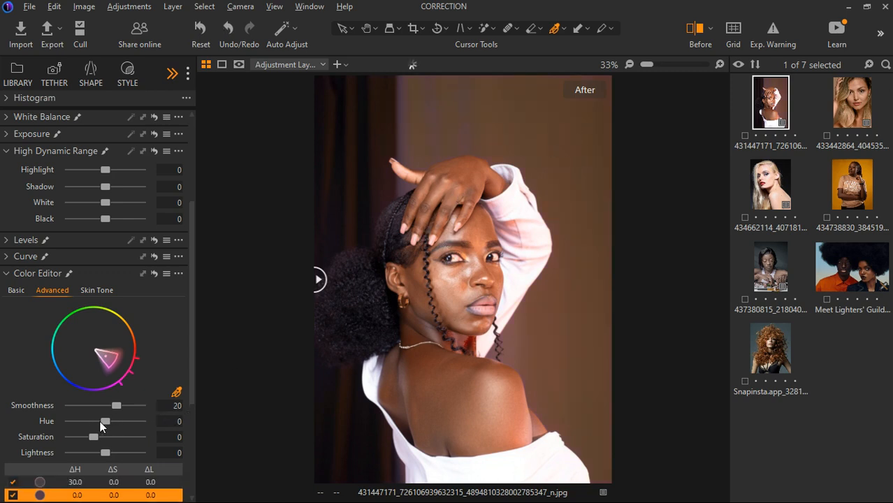
drag(104, 422, 146, 422)
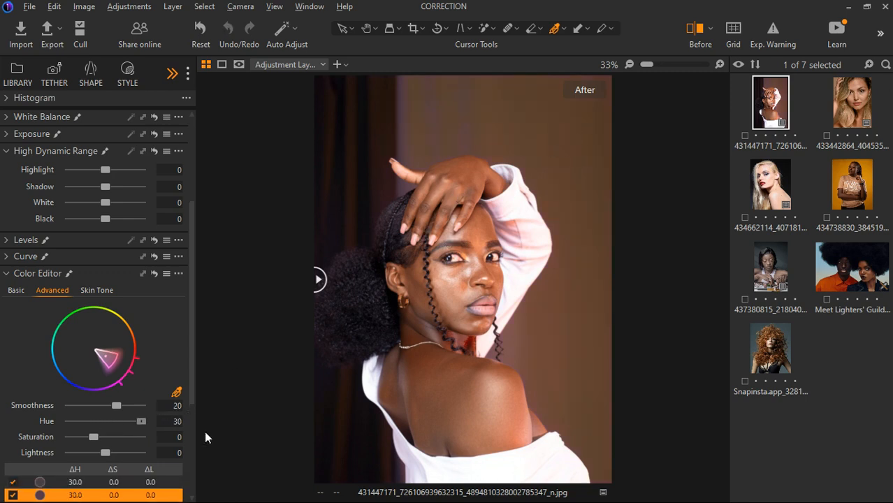
- Shift further picked backdrop colours by Hue 30, raise the saturation to a vivid green, and rotate the last colour range toward violet-blue
click(558, 157)
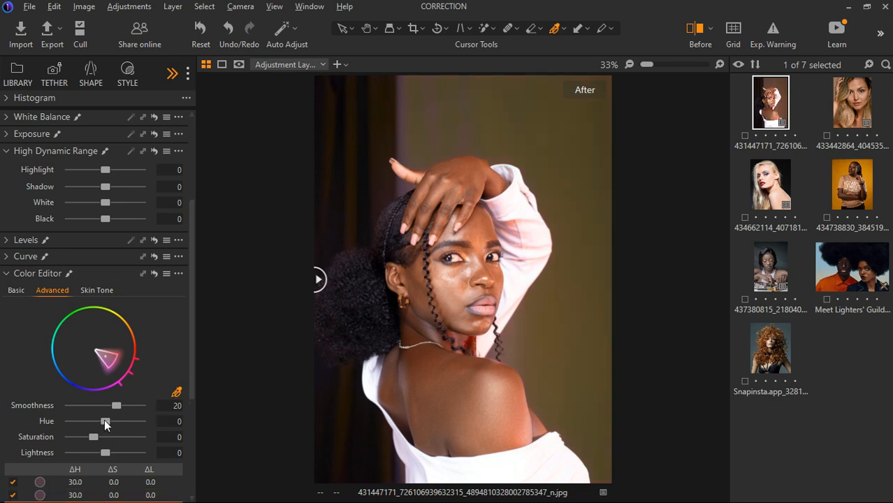
drag(104, 421, 156, 429)
drag(92, 437, 140, 437)
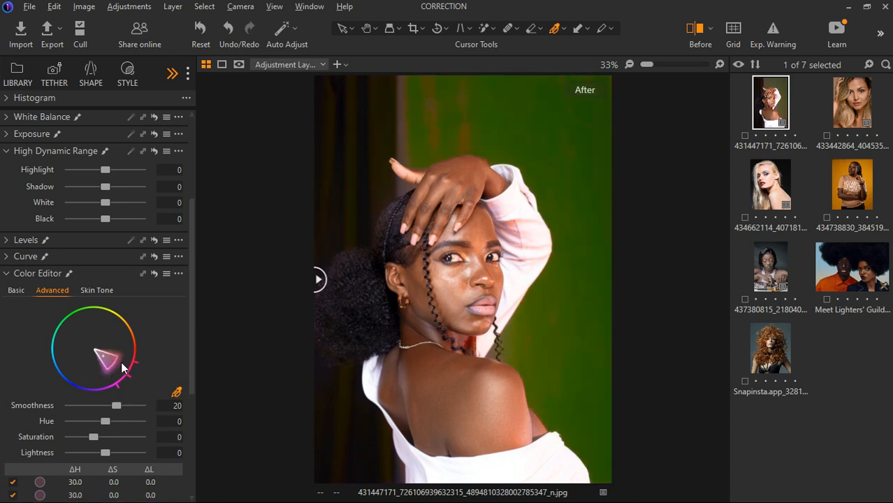
drag(138, 386, 107, 404)
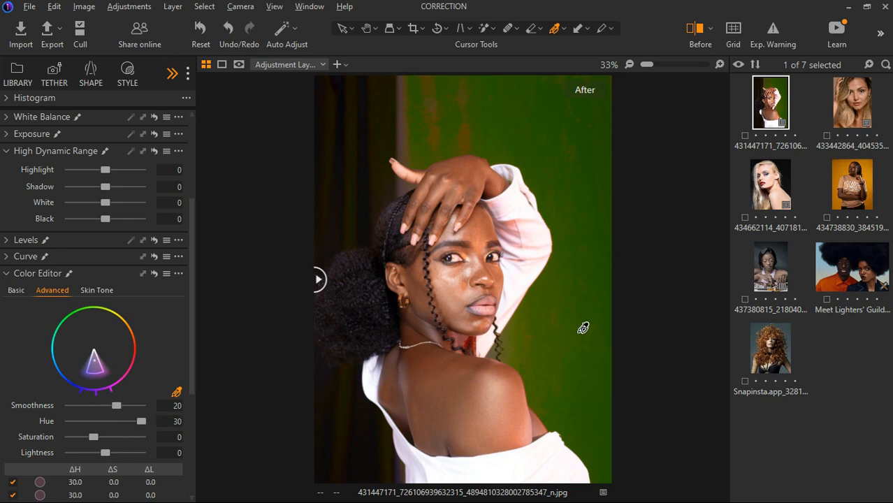
- Hide Adjustment Layer 2 to see the portrait without the backdrop recolouring
scroll(98, 160, up, 5)
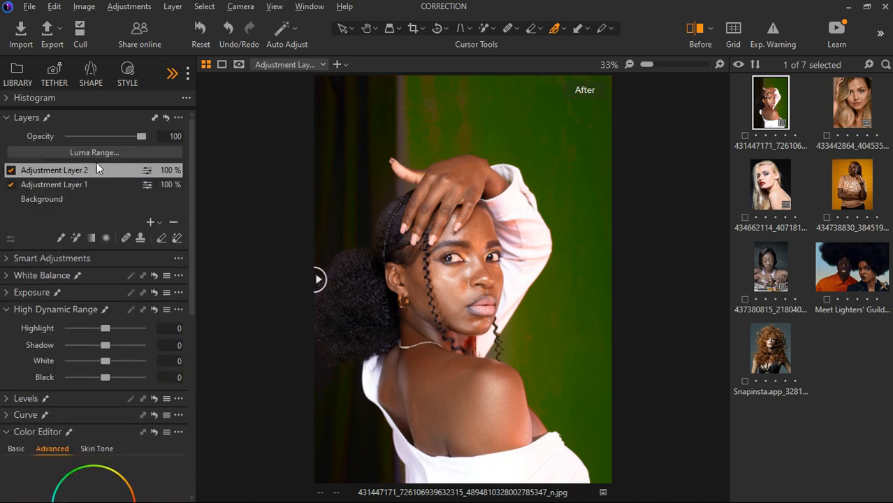
click(11, 171)
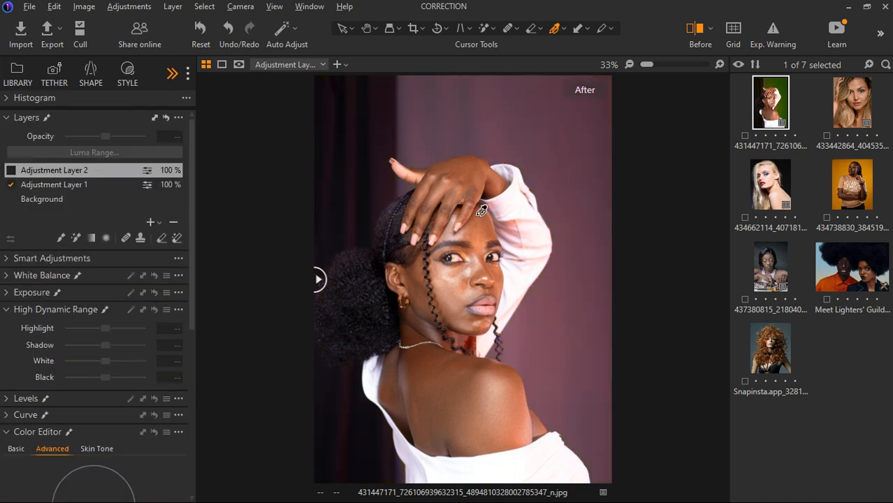